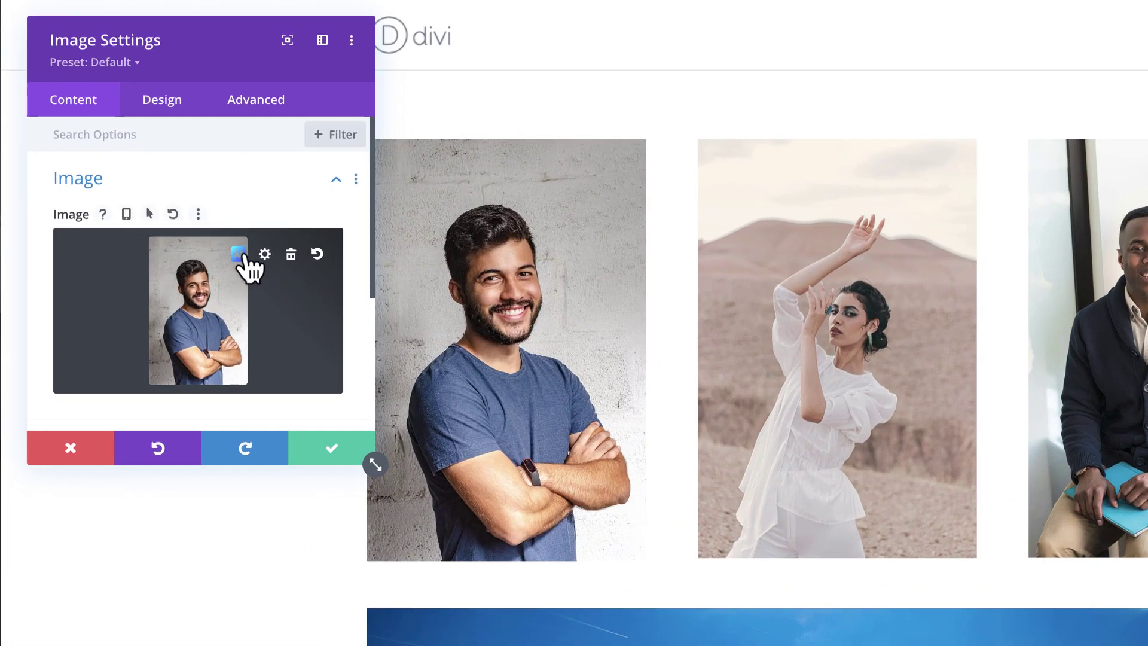
# Use Divi AI Modify on the man's photo to generate a 'black tshirt' version
pyautogui.click(241, 256)
pyautogui.moveTo(256, 325)
pyautogui.click(366, 281)
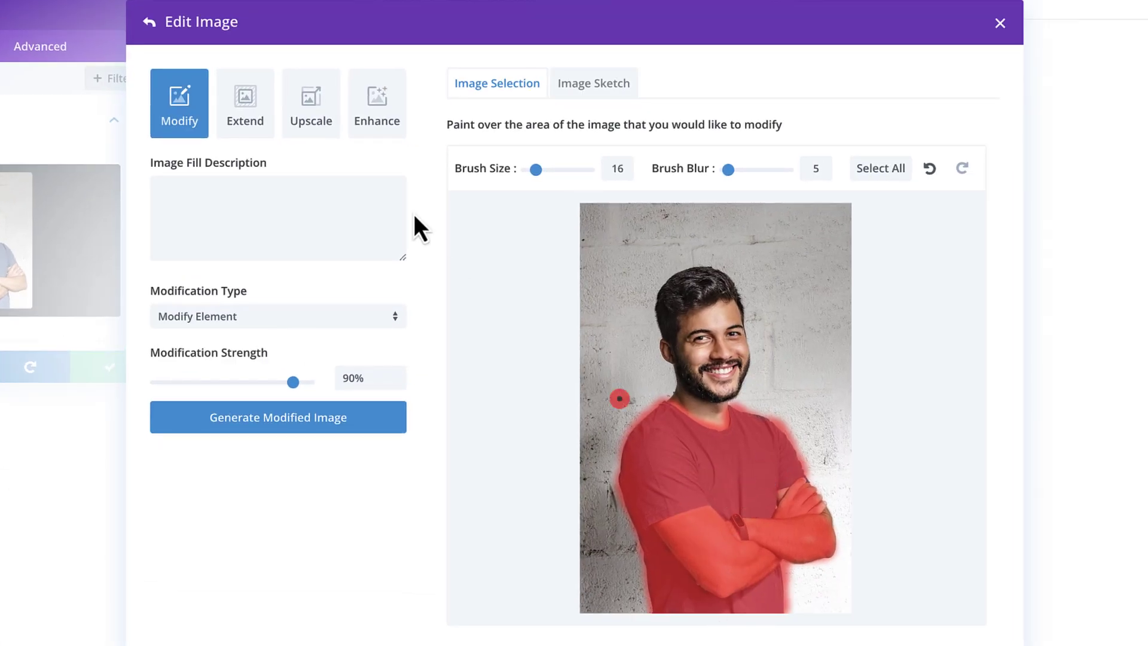
pyautogui.click(264, 205)
pyautogui.write('black tshirt')
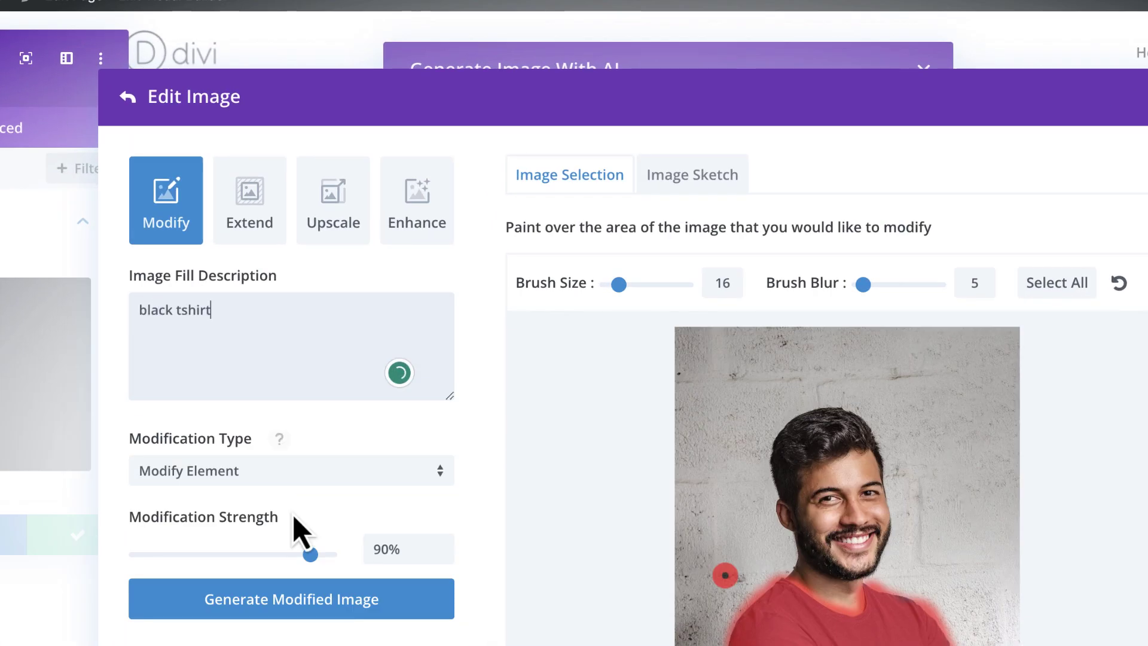
pyautogui.click(294, 599)
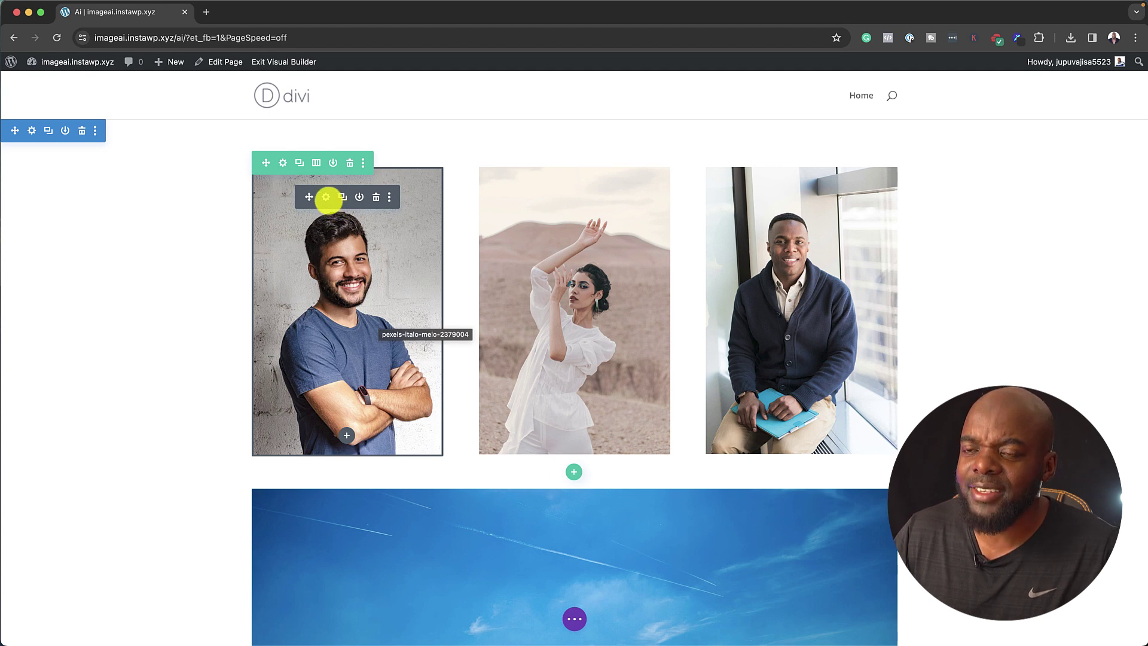
# Open the smiling man's image settings and start a Divi AI Modify edit on the photo
pyautogui.click(326, 197)
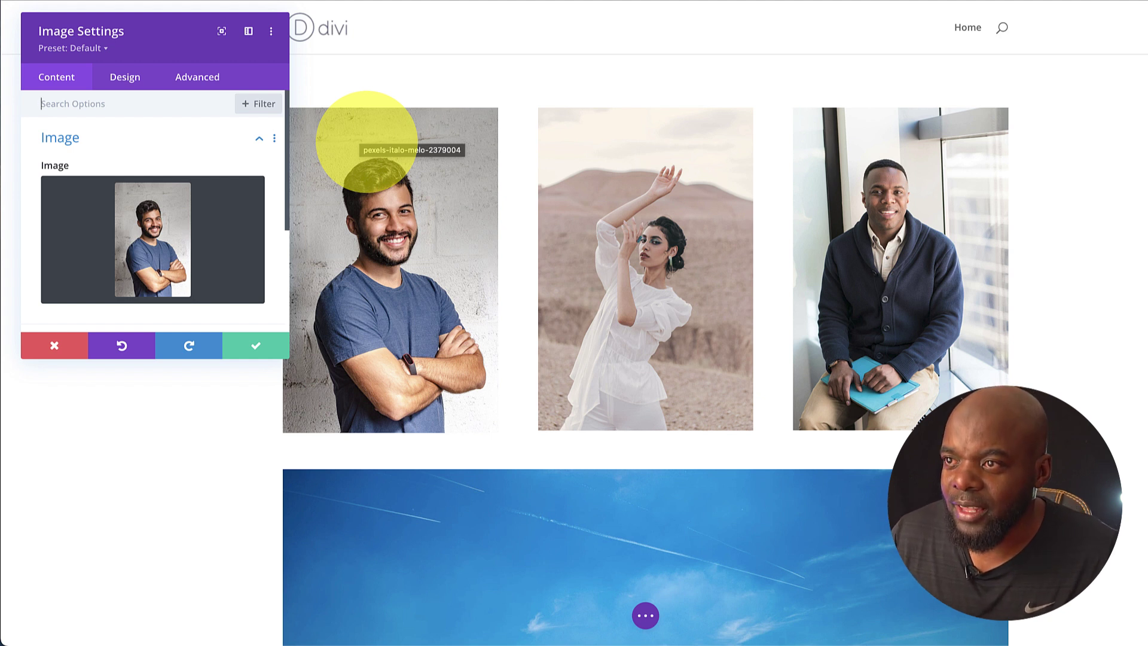
pyautogui.moveTo(185, 196)
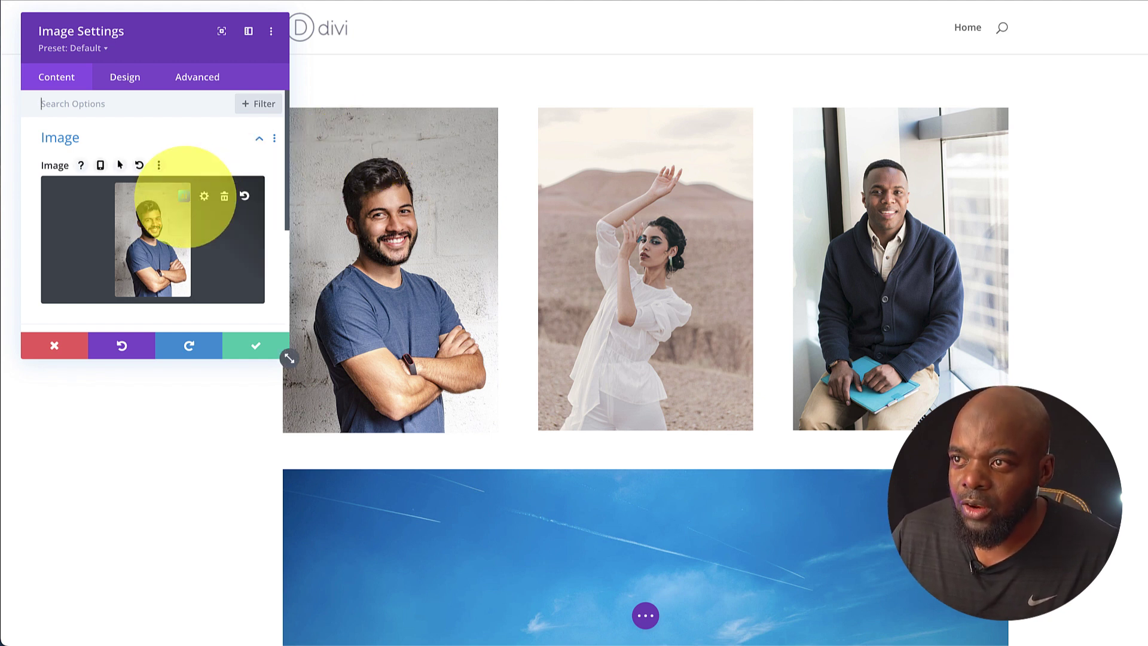
pyautogui.click(186, 196)
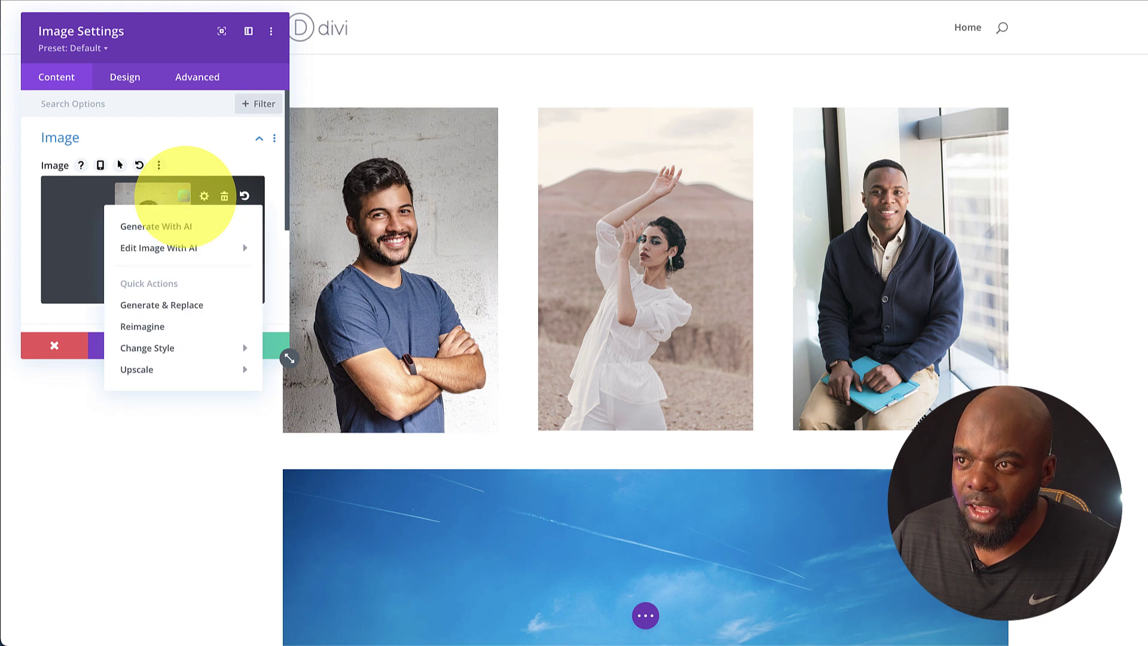
pyautogui.moveTo(187, 248)
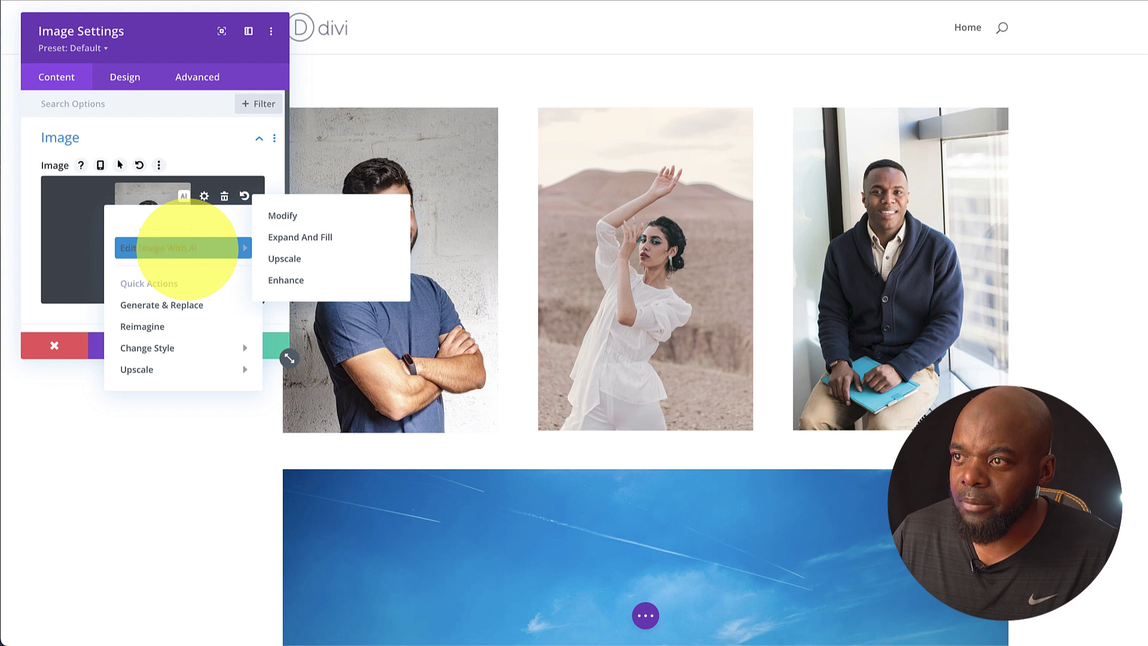
pyautogui.click(291, 217)
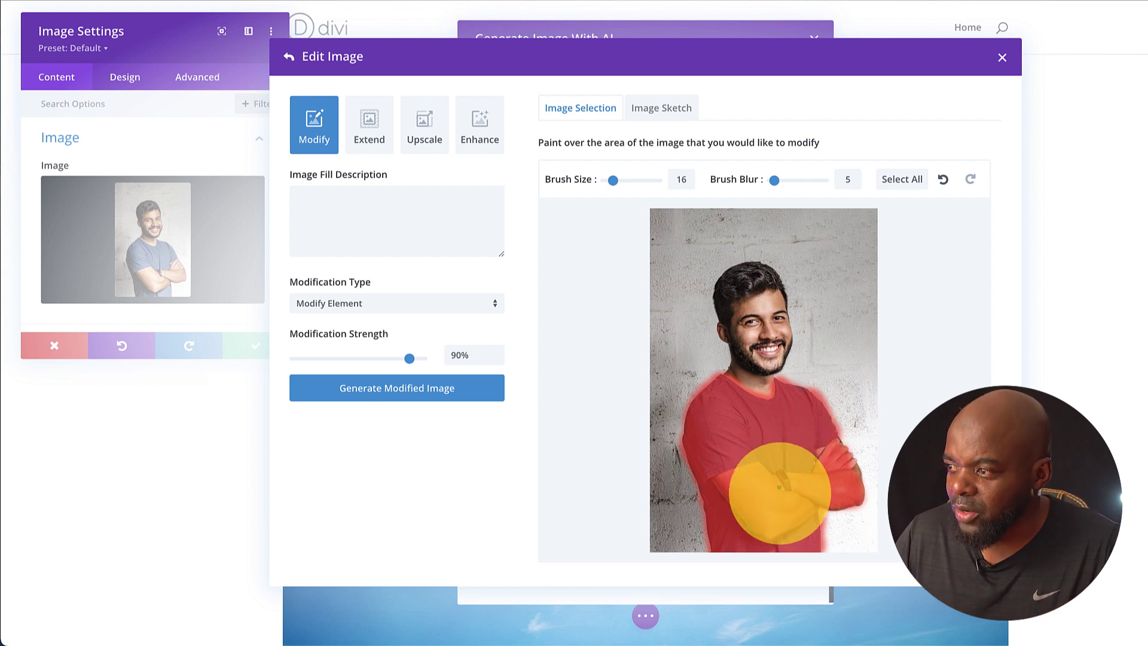
# Describe the painted shirt area as 'black tshirt' and generate the modified images
pyautogui.click(397, 200)
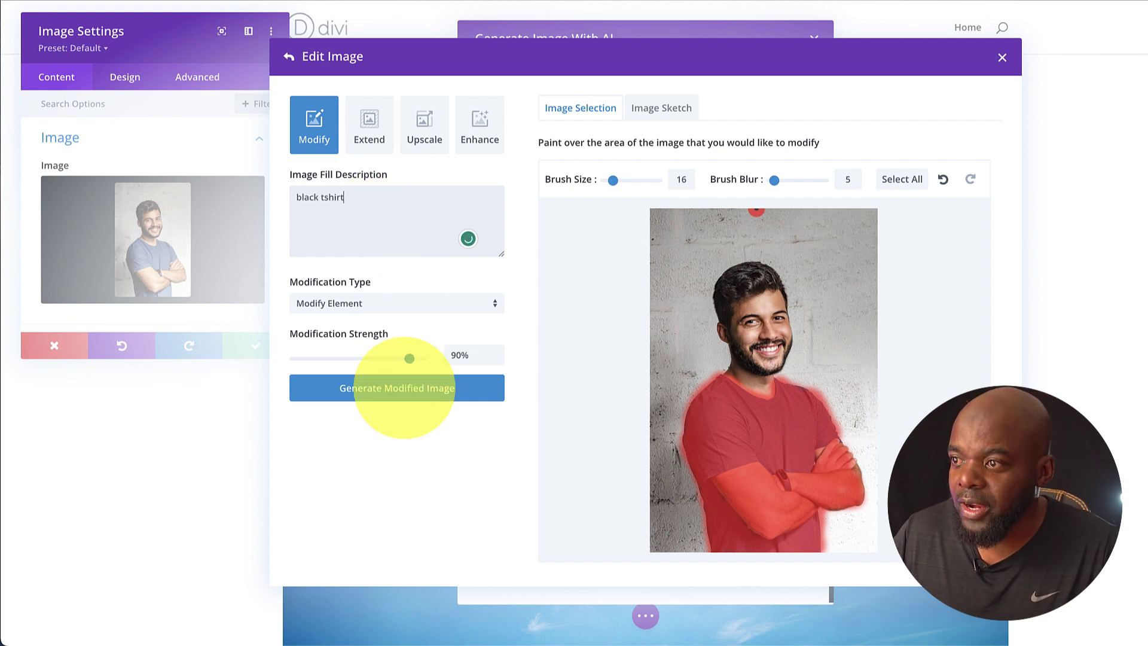
pyautogui.click(404, 387)
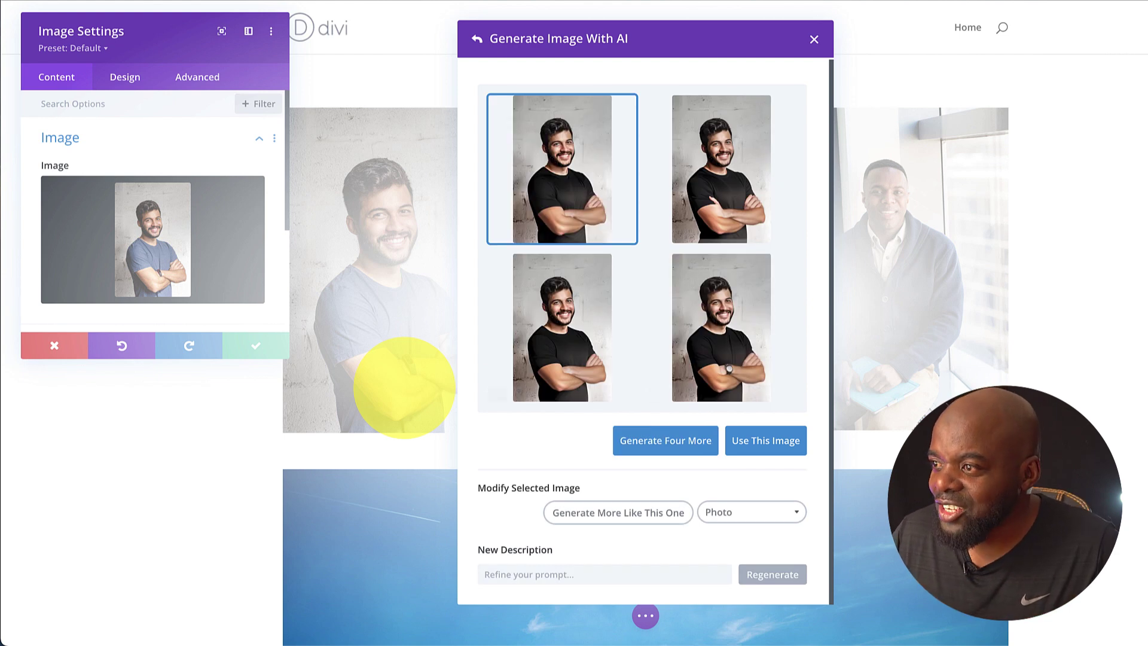
# Open the first black-tshirt result for editing, then go back to the four results
pyautogui.moveTo(541, 162)
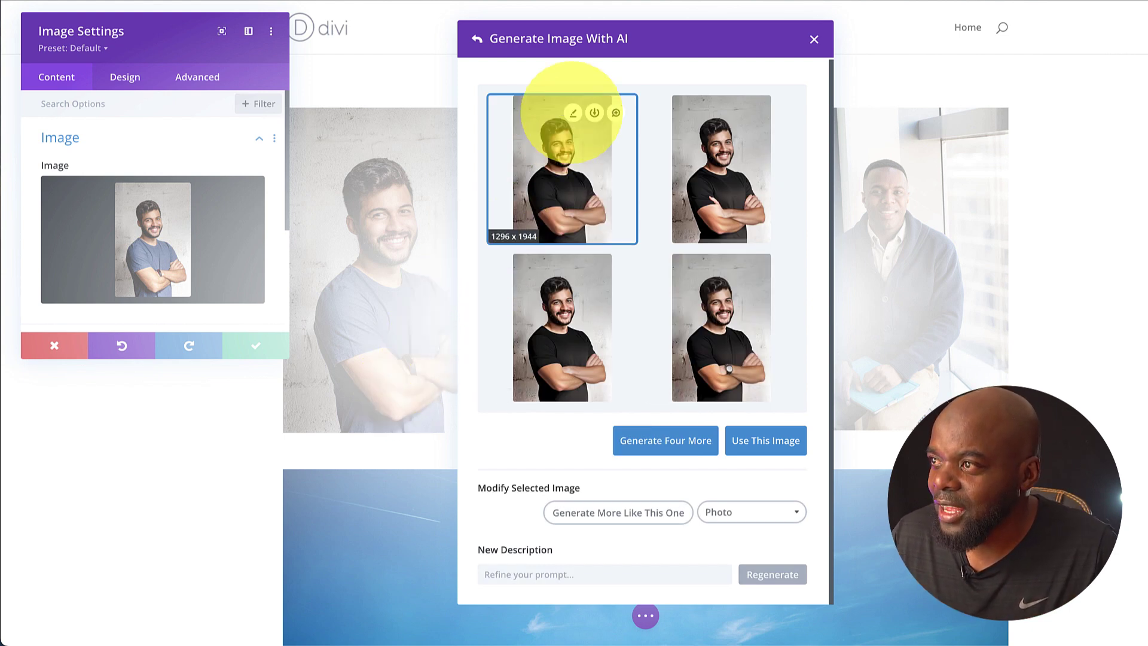
pyautogui.click(572, 113)
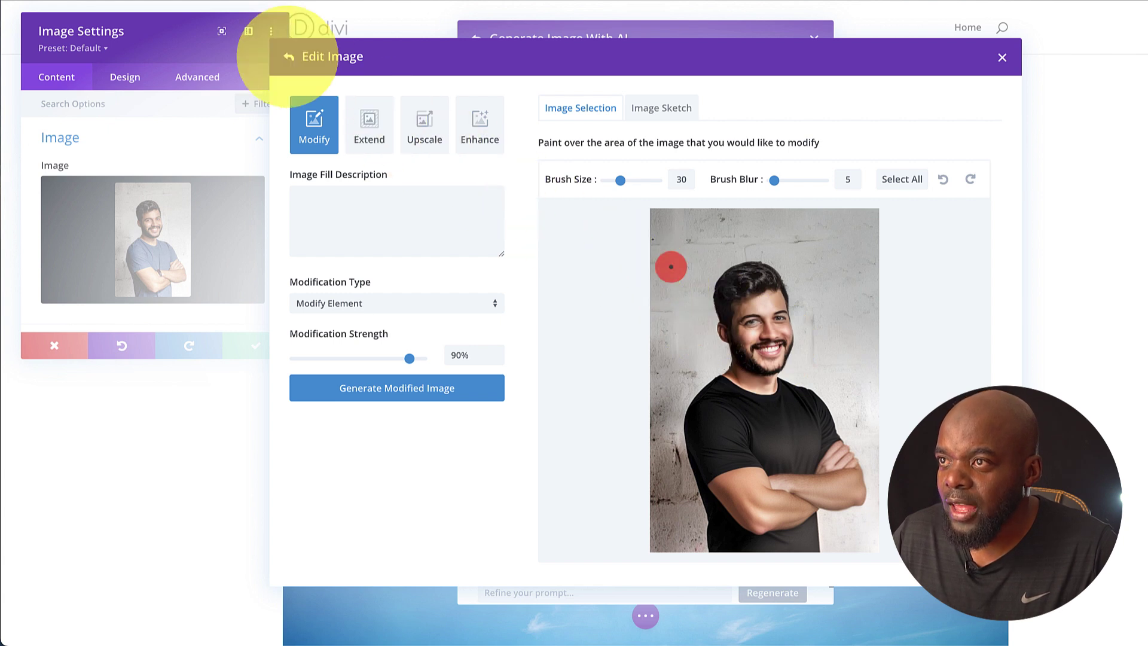
pyautogui.click(288, 56)
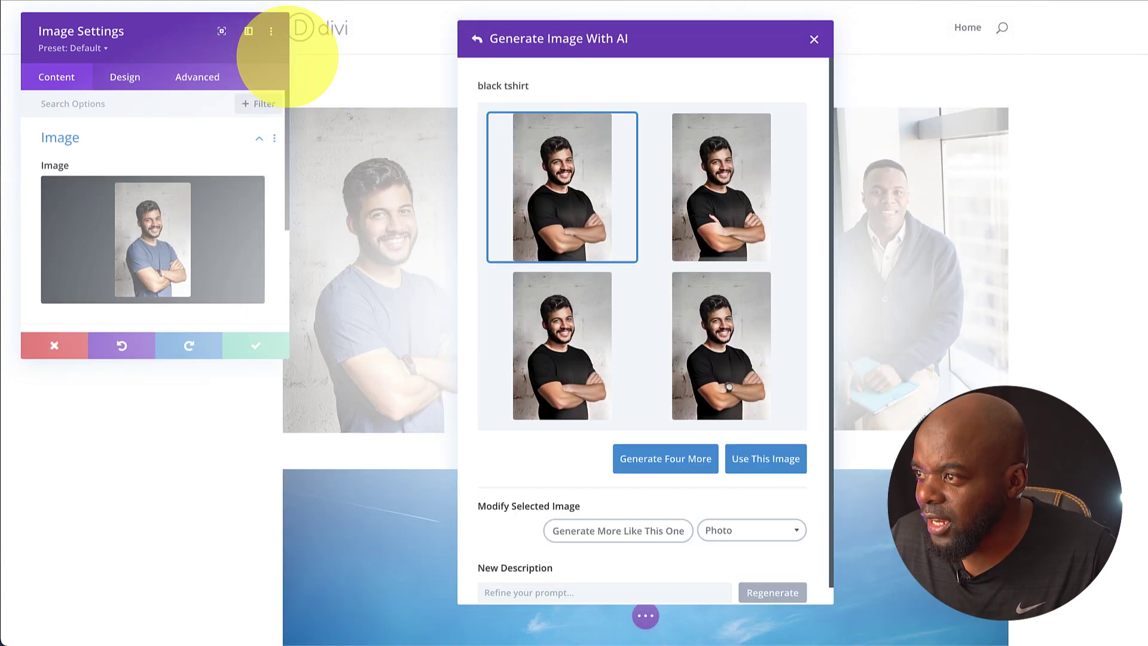
# Lower the top-right result's Modification Strength to about 75%, then close the AI dialogs unapplied
pyautogui.moveTo(734, 281)
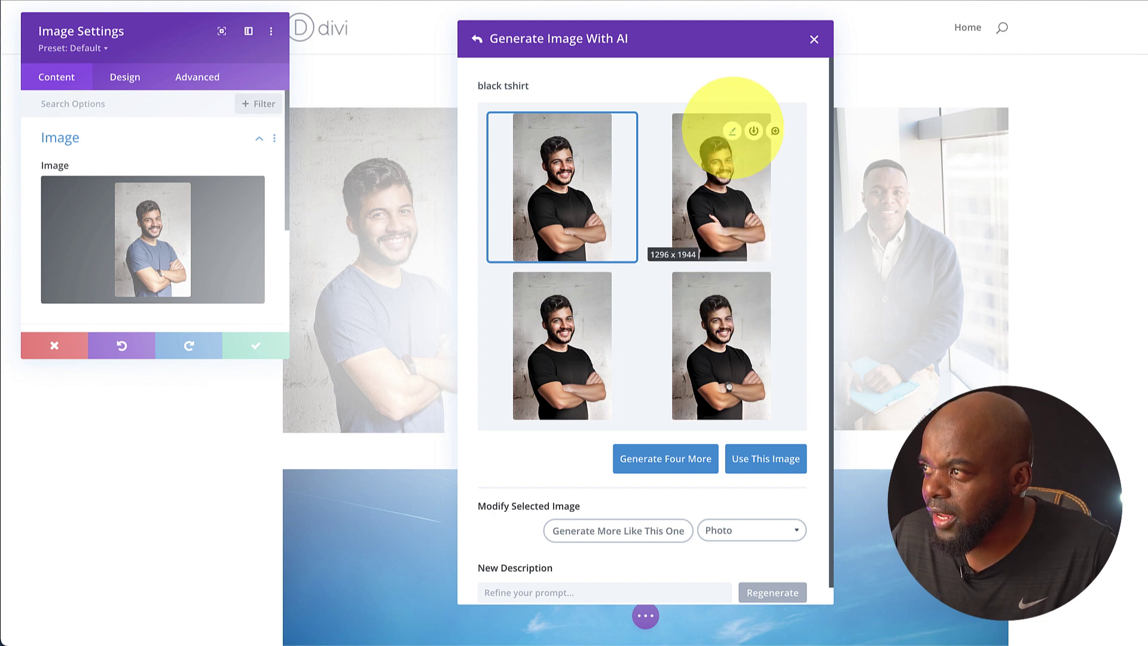
pyautogui.click(732, 128)
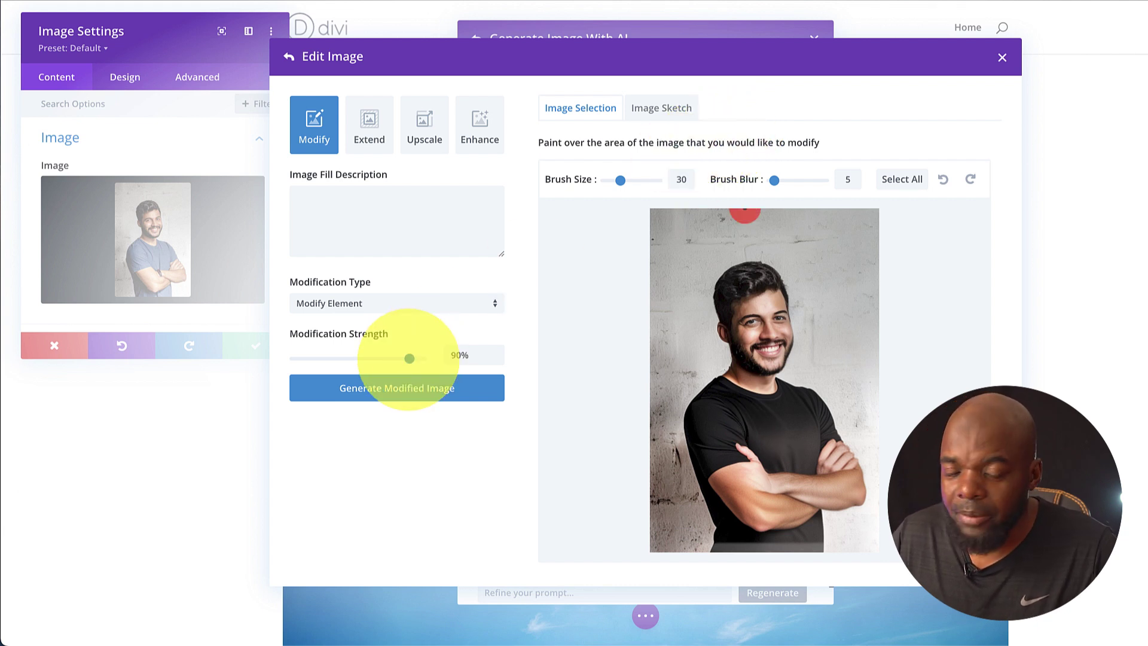
pyautogui.moveTo(408, 358); pyautogui.dragTo(389, 358)
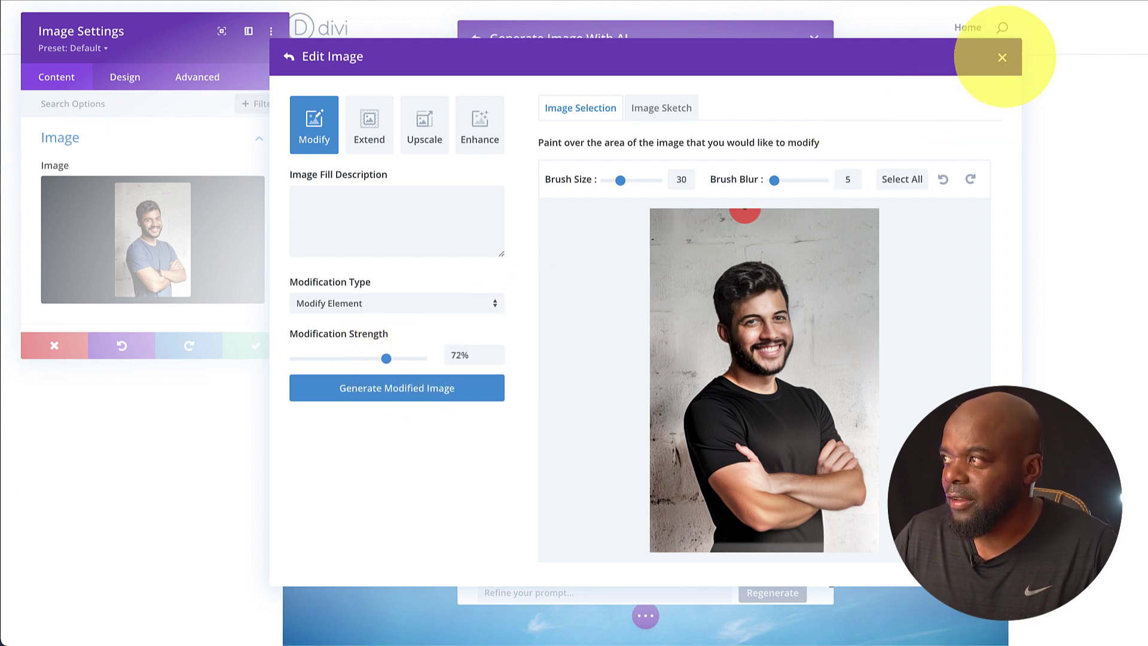
pyautogui.click(1003, 57)
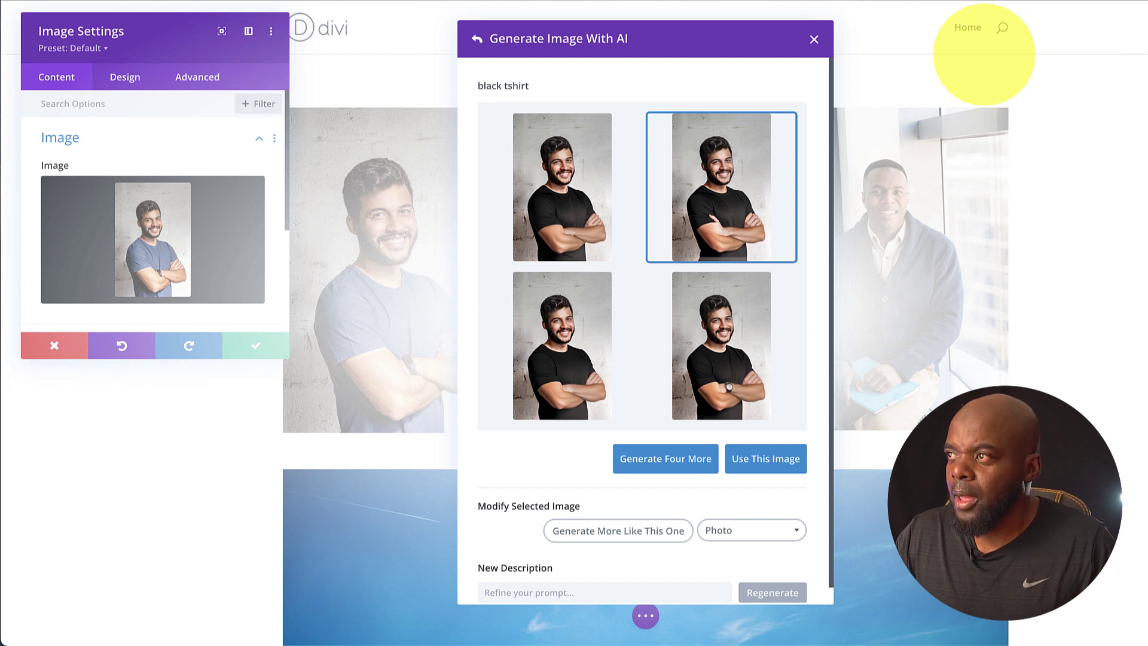
pyautogui.click(814, 39)
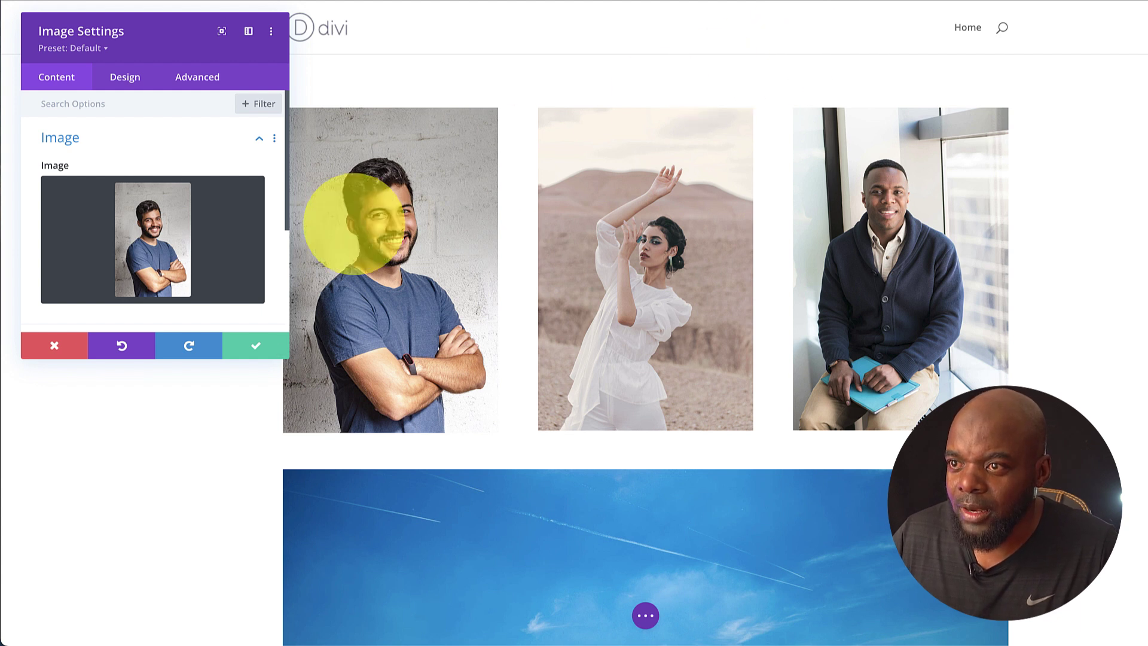
# Discard the man's photo settings and open the dancing woman's photo in Divi AI's image editor
pyautogui.click(53, 345)
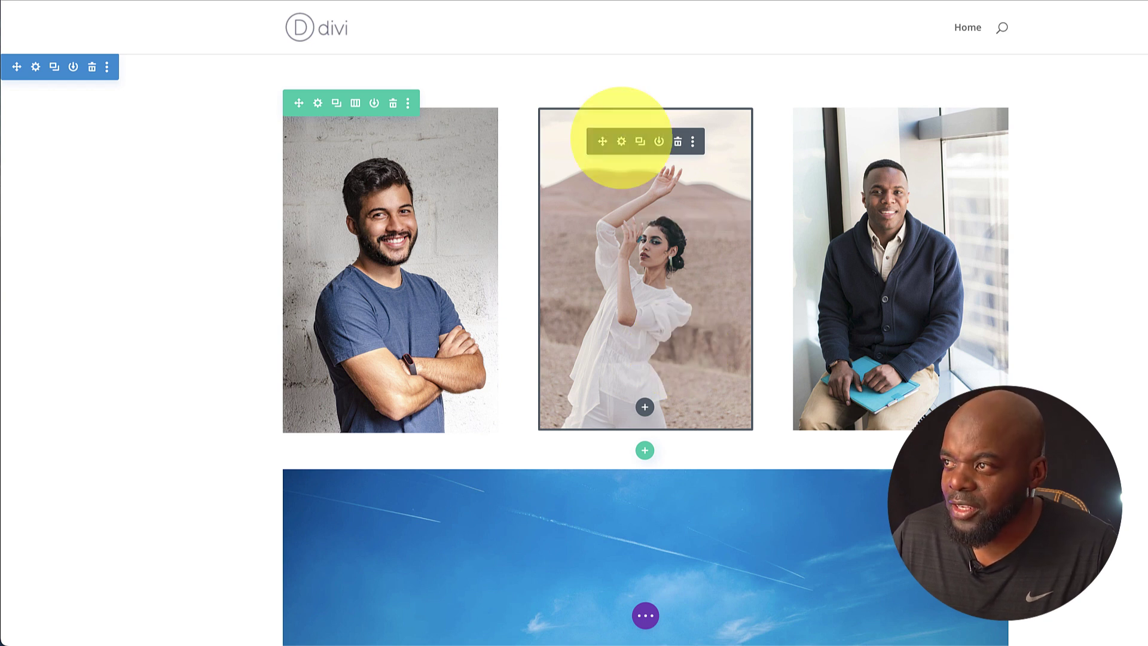
pyautogui.click(621, 140)
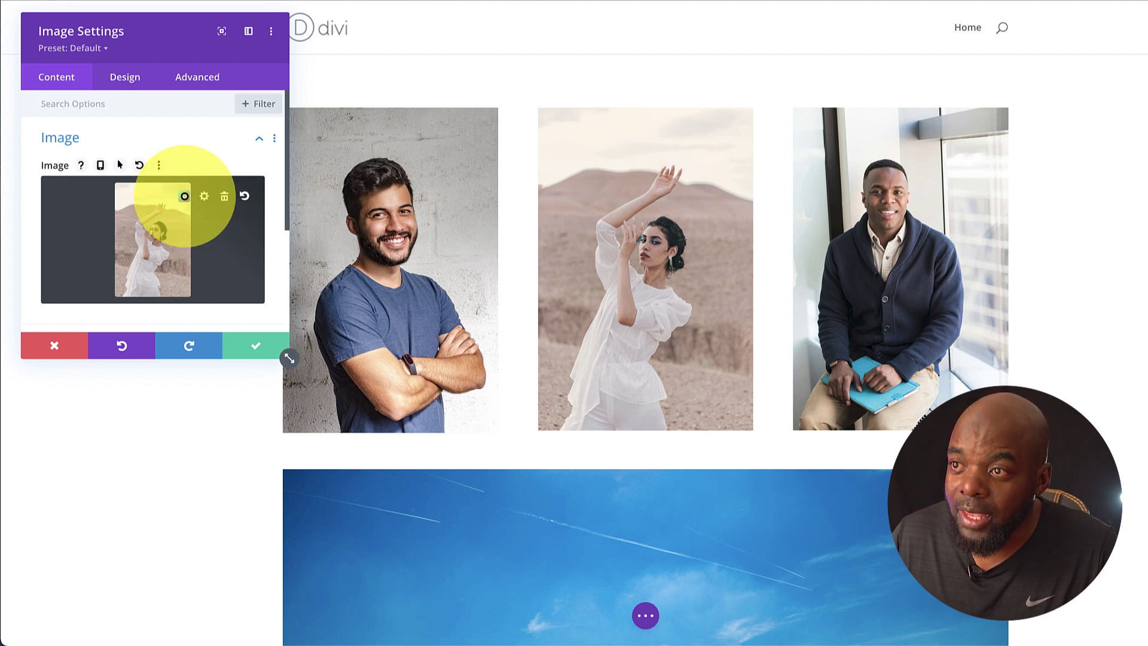
pyautogui.click(184, 196)
pyautogui.moveTo(197, 247)
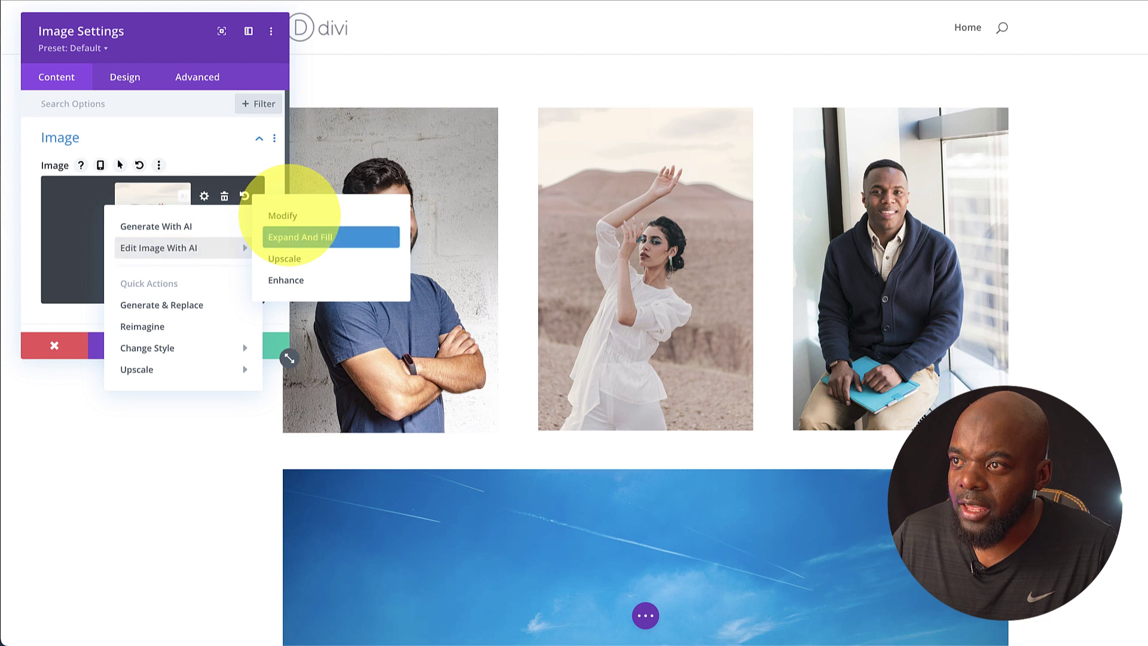
pyautogui.click(285, 215)
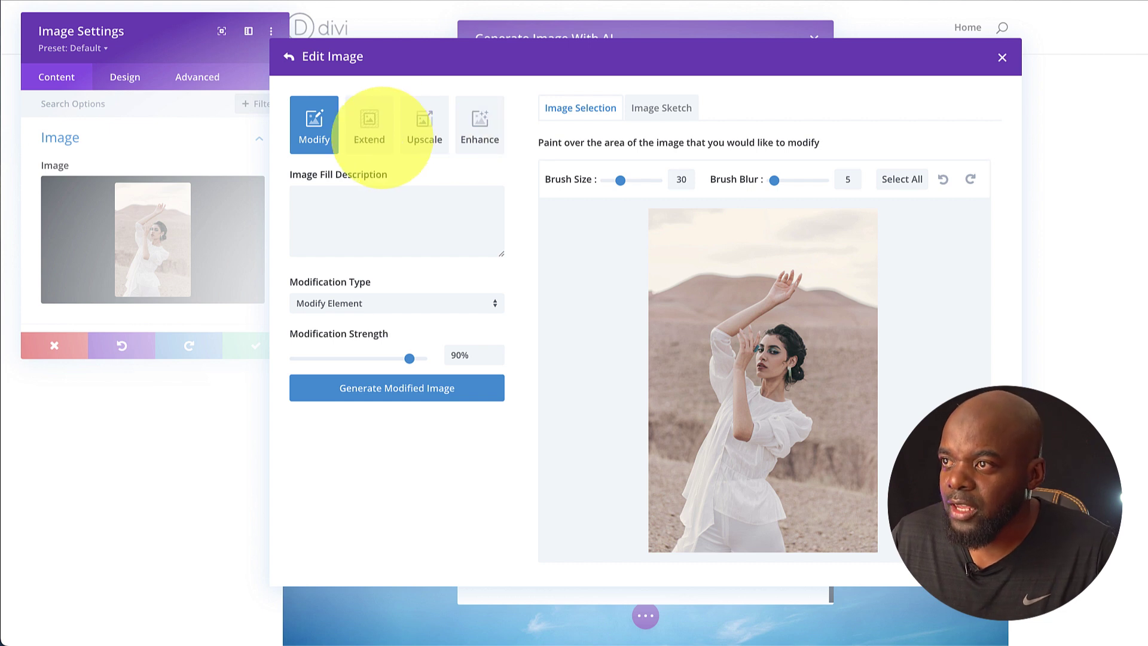
# Enhance the woman's desert photo at 40% strength
pyautogui.click(480, 122)
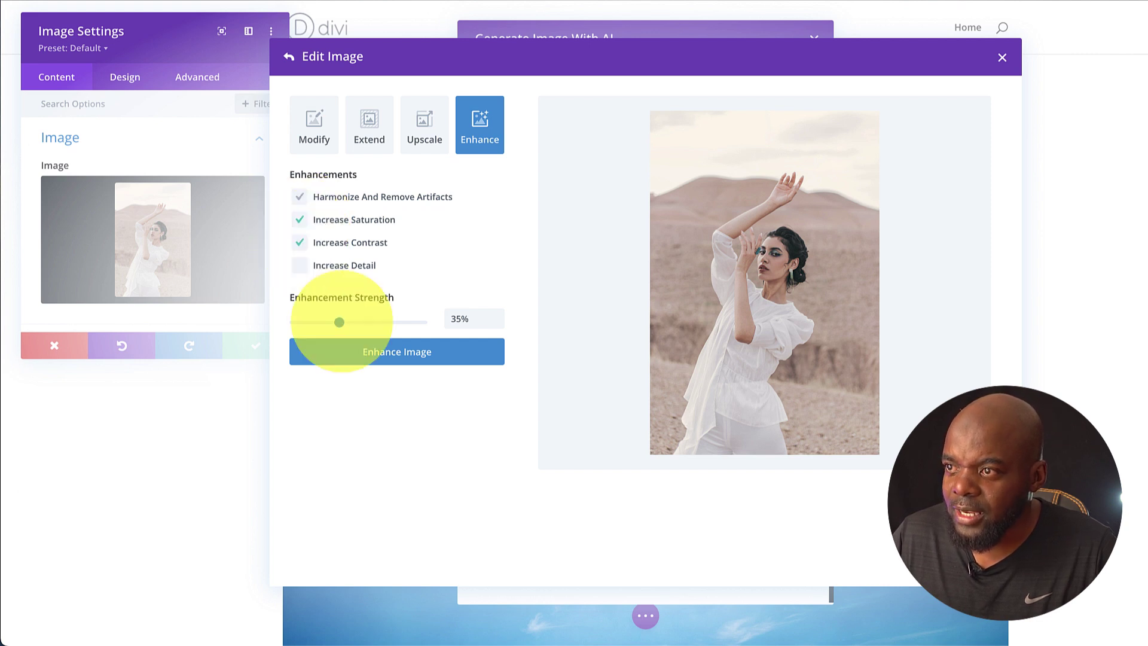
pyautogui.moveTo(338, 322); pyautogui.dragTo(346, 322)
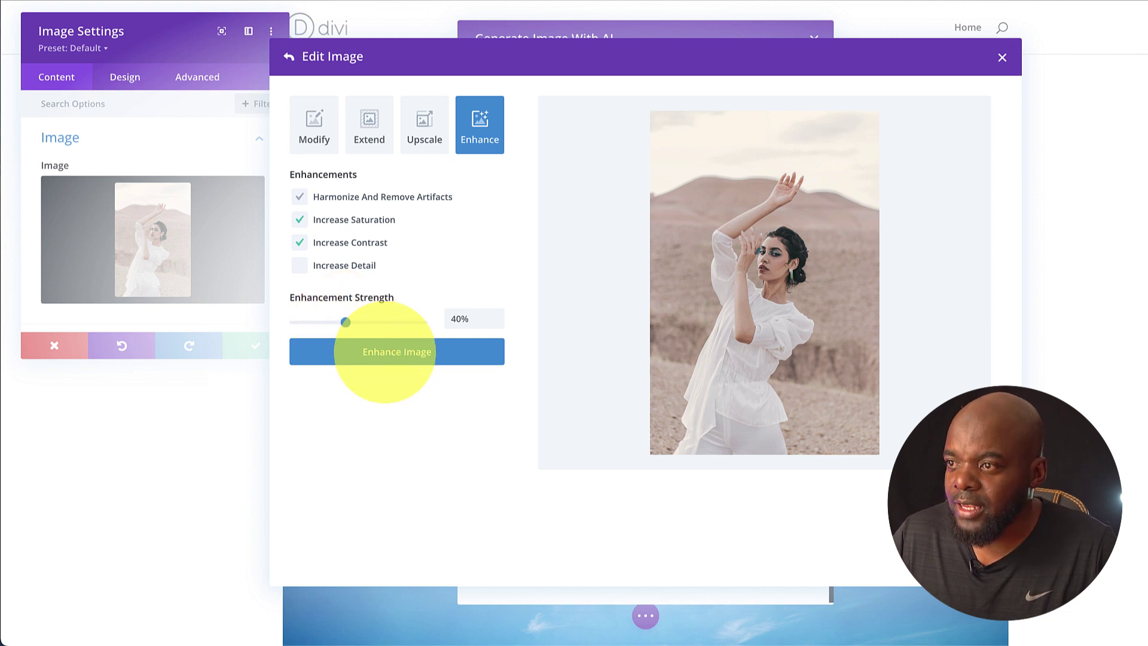
pyautogui.click(384, 351)
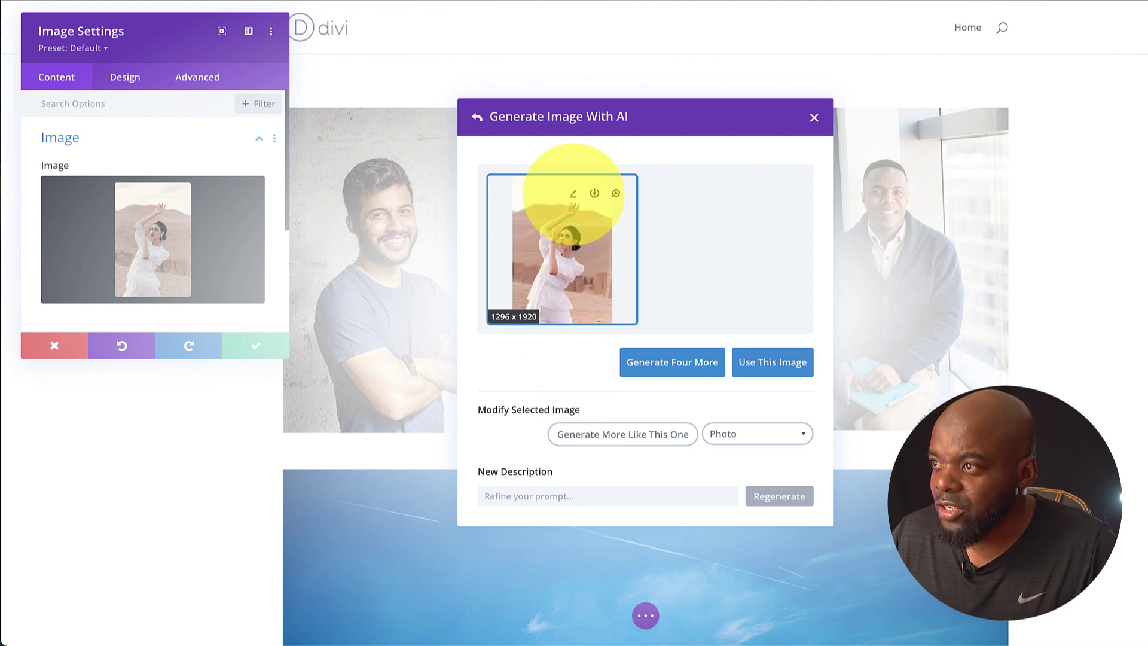
# Open the enhanced result, set an Upscale factor of 3, then close the image editor
pyautogui.click(572, 192)
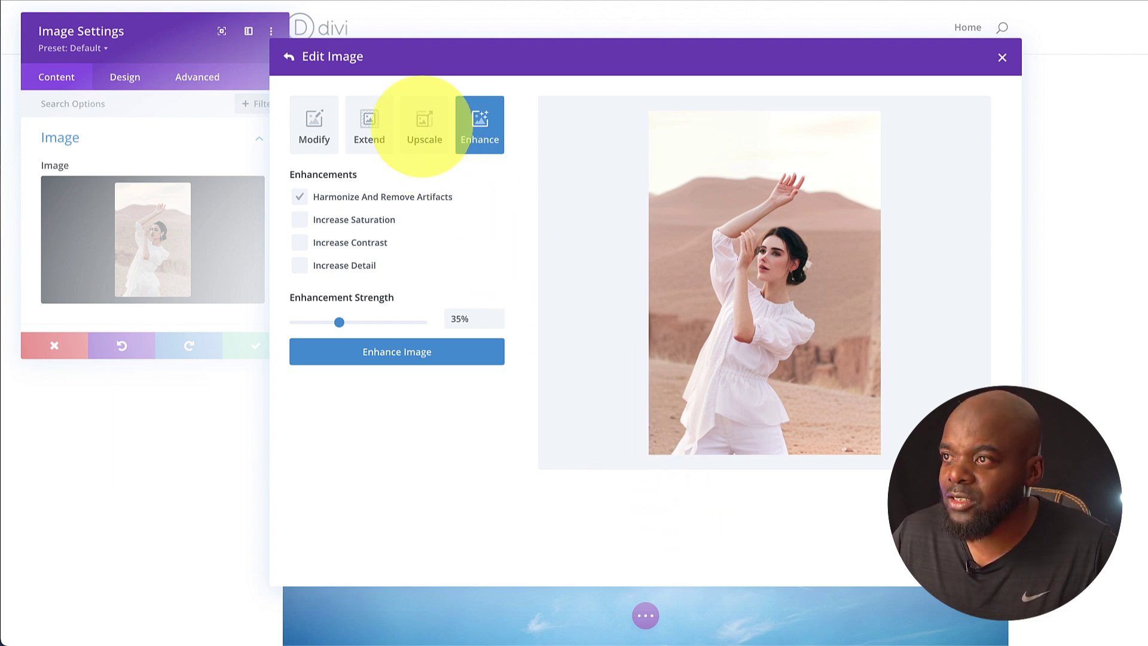
pyautogui.click(423, 125)
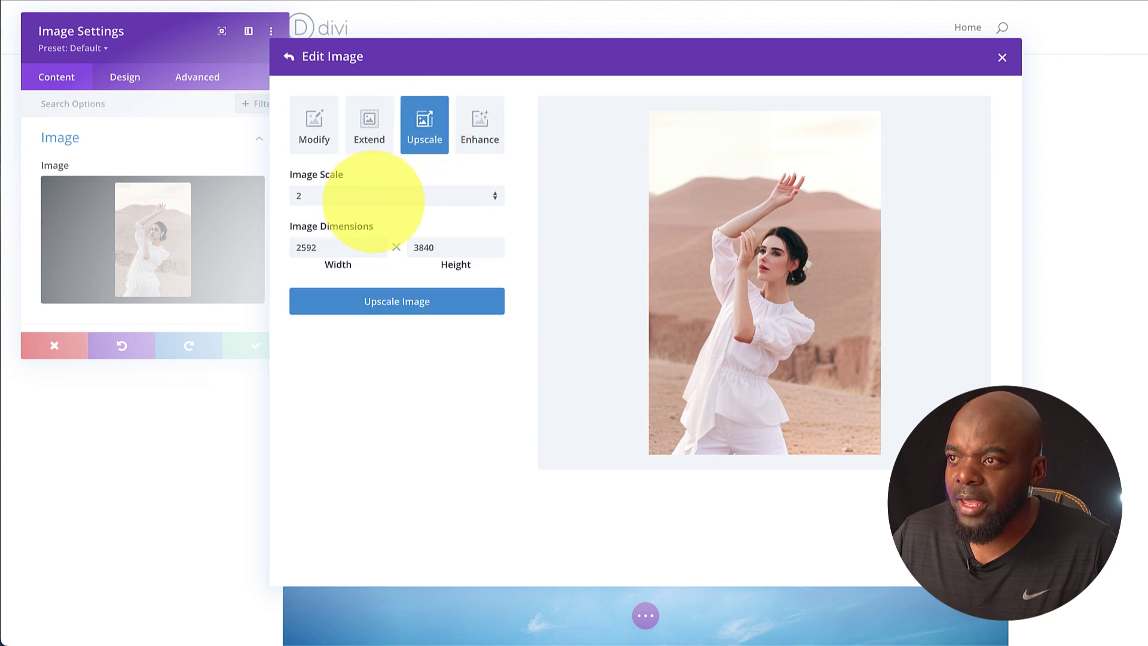
pyautogui.click(372, 197)
pyautogui.click(368, 229)
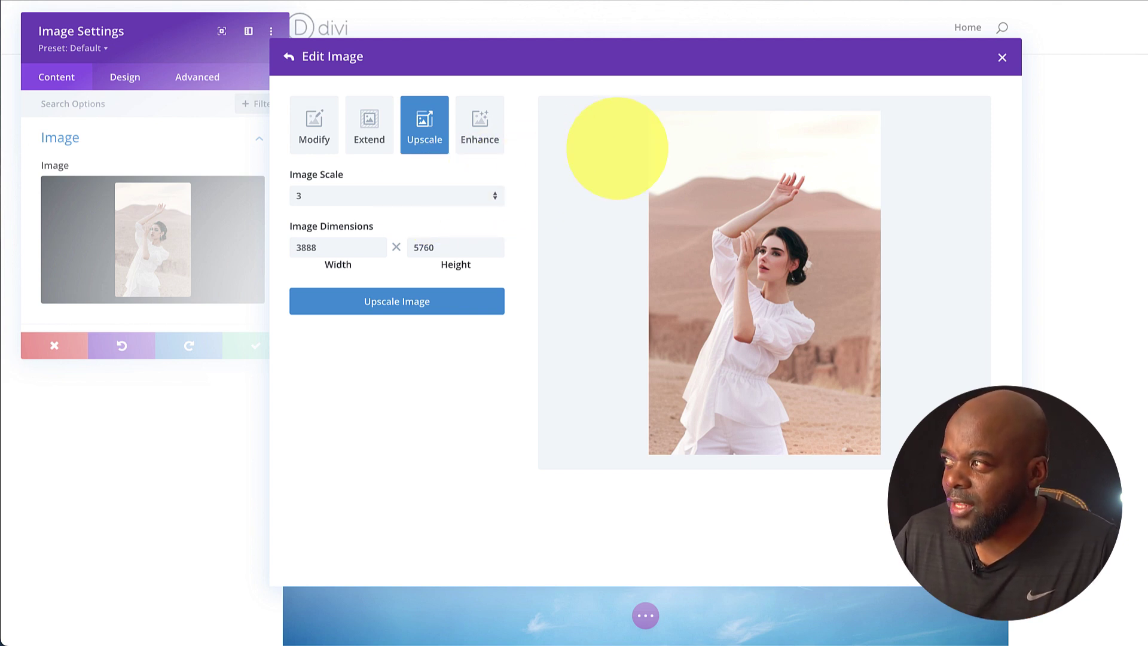
pyautogui.click(1002, 56)
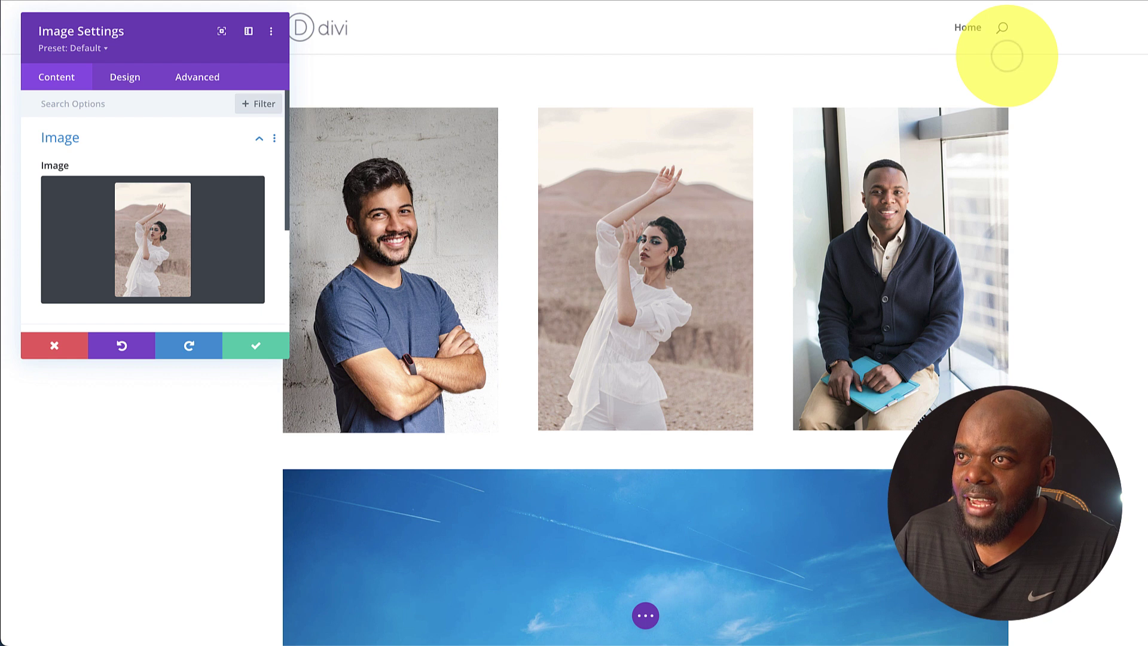
# Discard the dancer's settings and open the sky-and-grass field photo in Divi AI's Modify editor
pyautogui.click(56, 347)
pyautogui.scroll(-4, 743, 423)
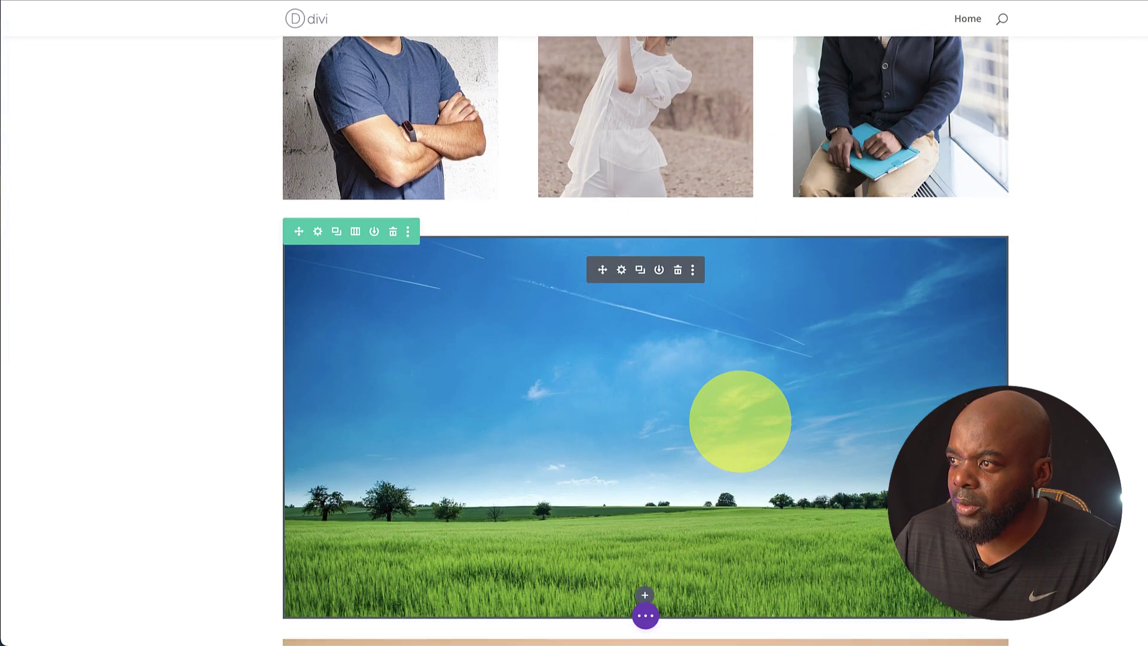
pyautogui.click(621, 271)
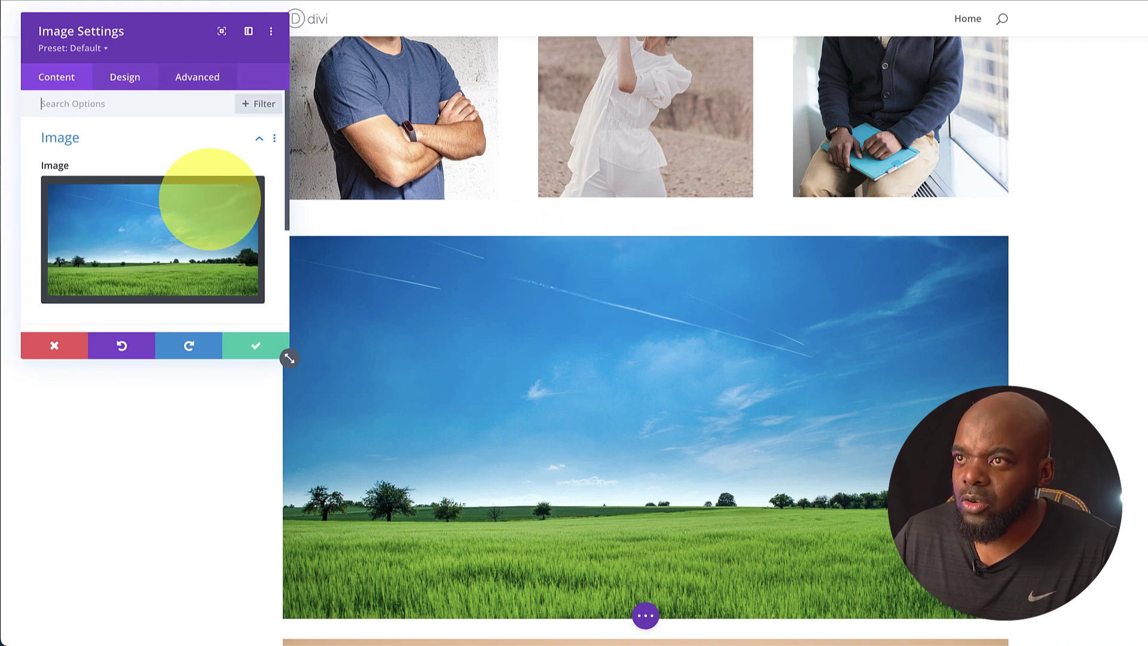
pyautogui.click(184, 196)
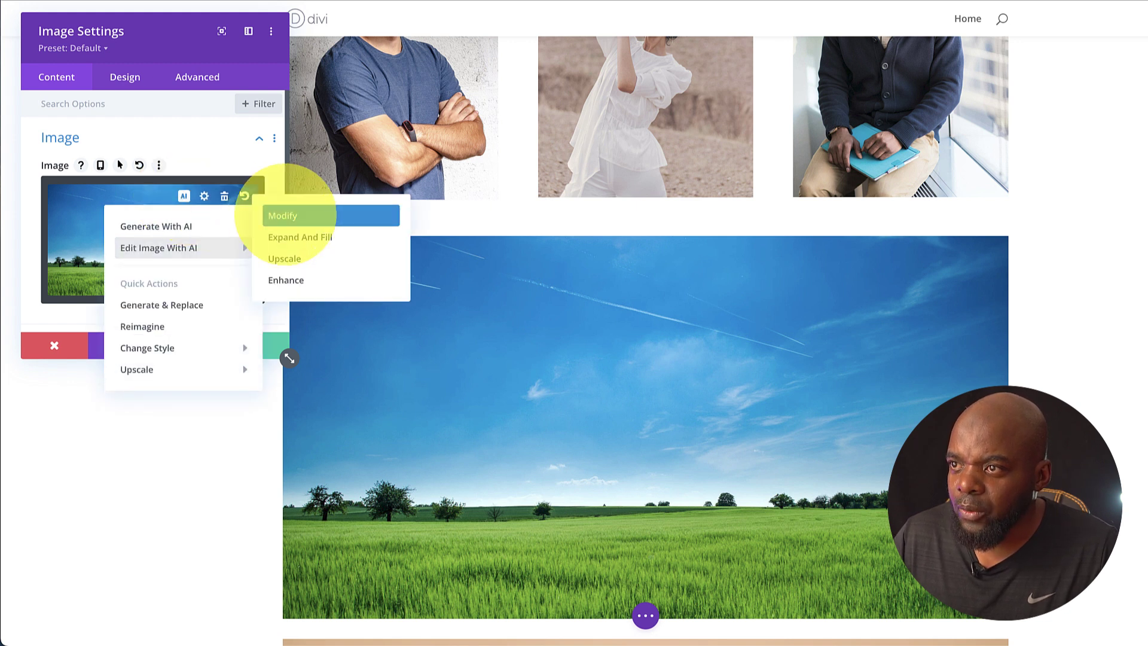
pyautogui.click(280, 214)
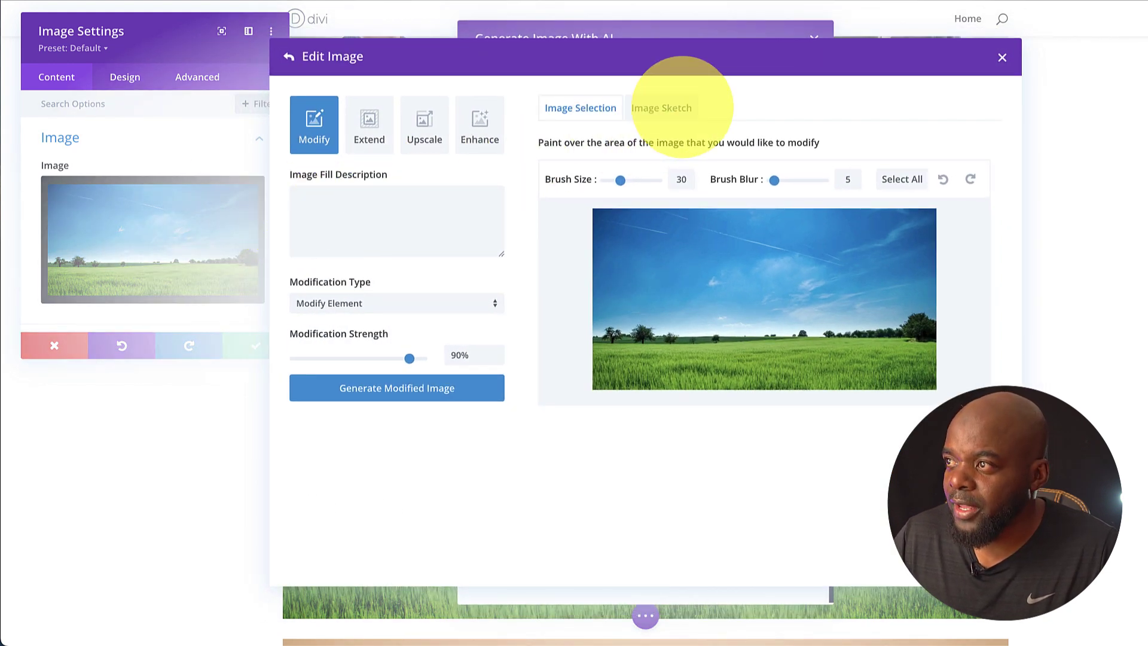
# In Image Sketch, clear the orange strokes and set a bright green brush of size 20
pyautogui.click(675, 108)
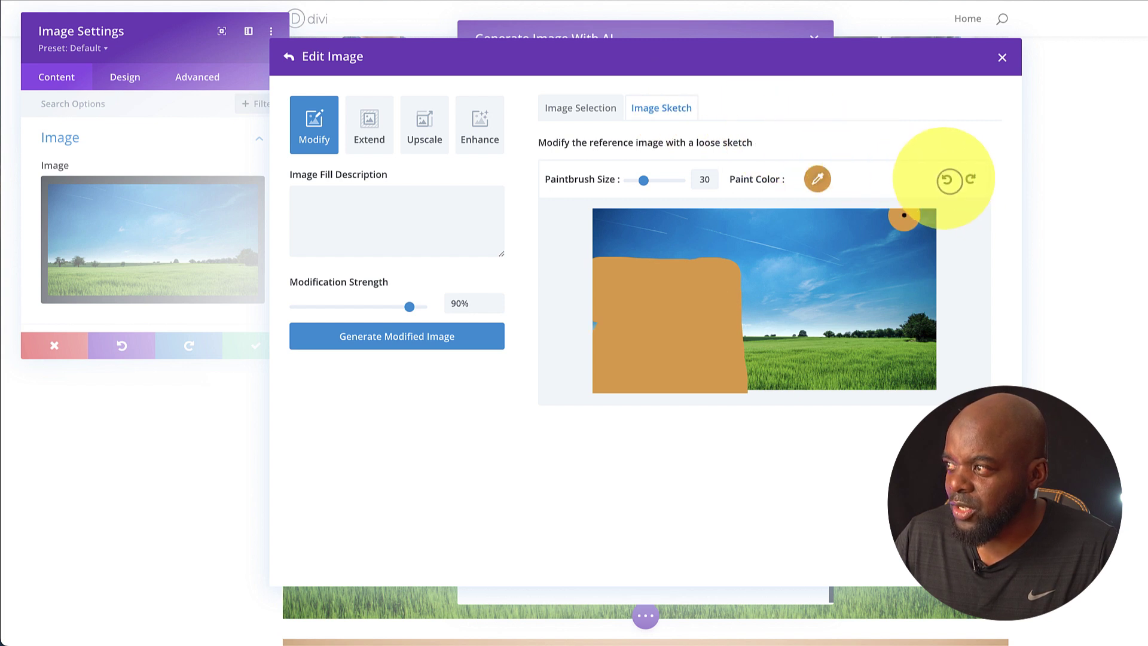
pyautogui.click(948, 180)
pyautogui.click(946, 179)
pyautogui.tripleClick(944, 178)
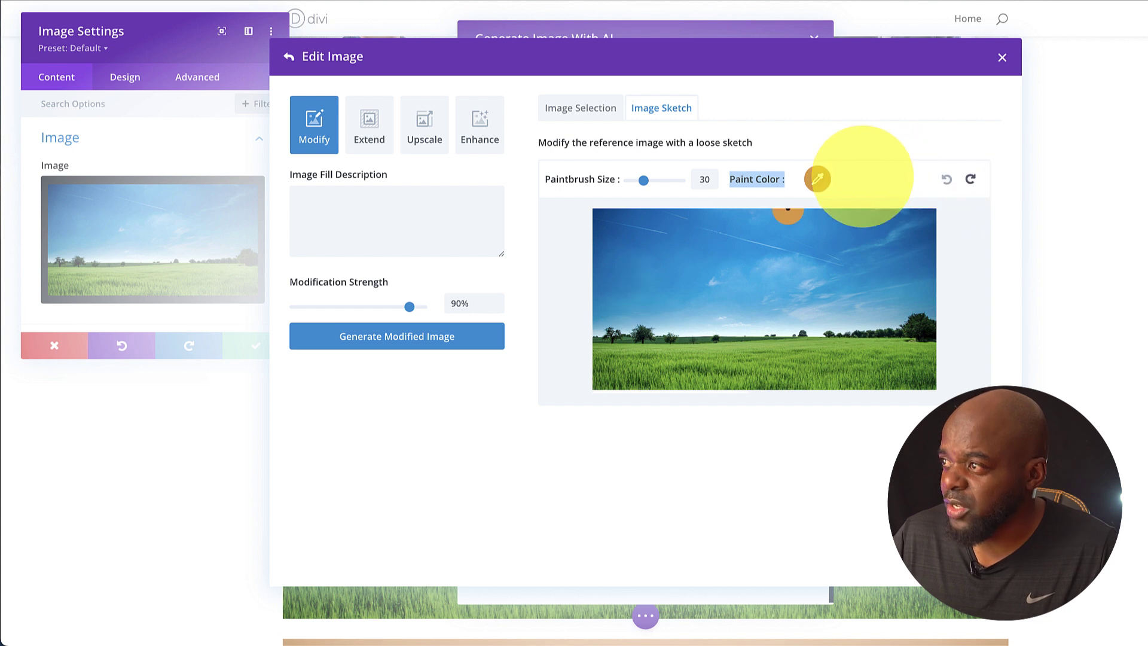
pyautogui.click(817, 179)
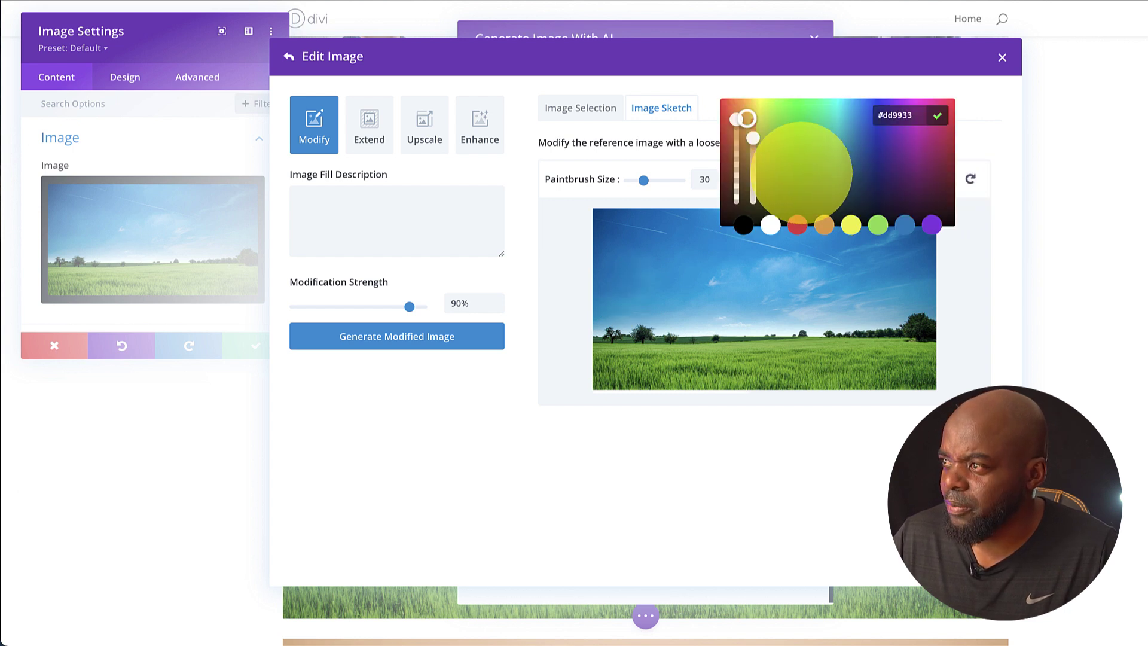
pyautogui.click(795, 174)
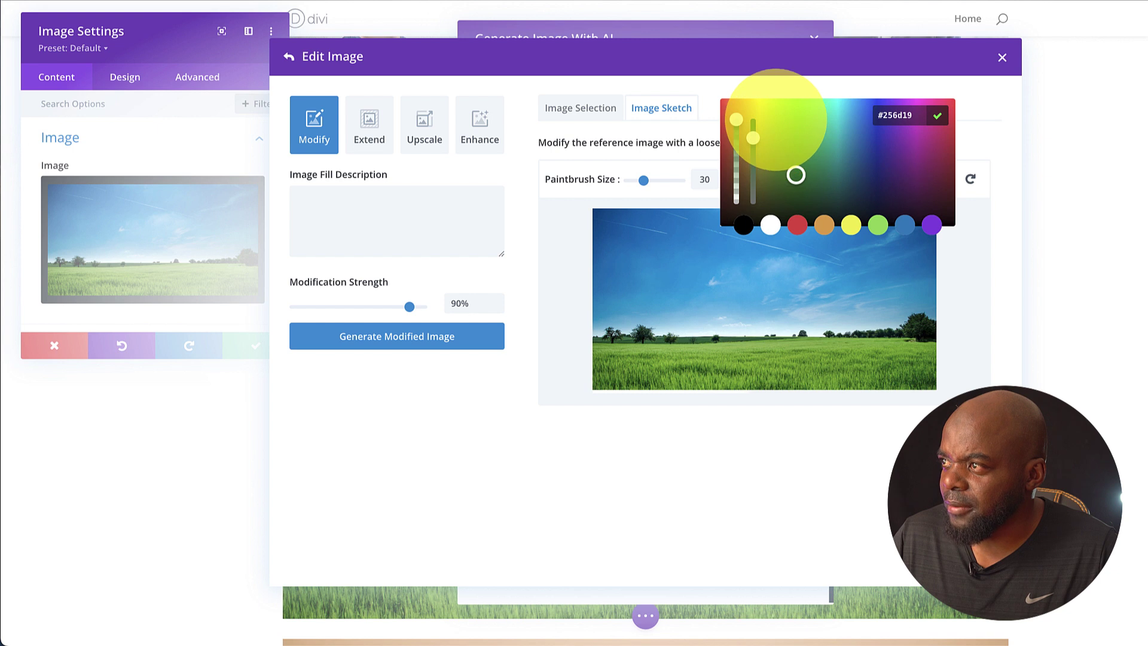
pyautogui.click(778, 123)
pyautogui.click(569, 212)
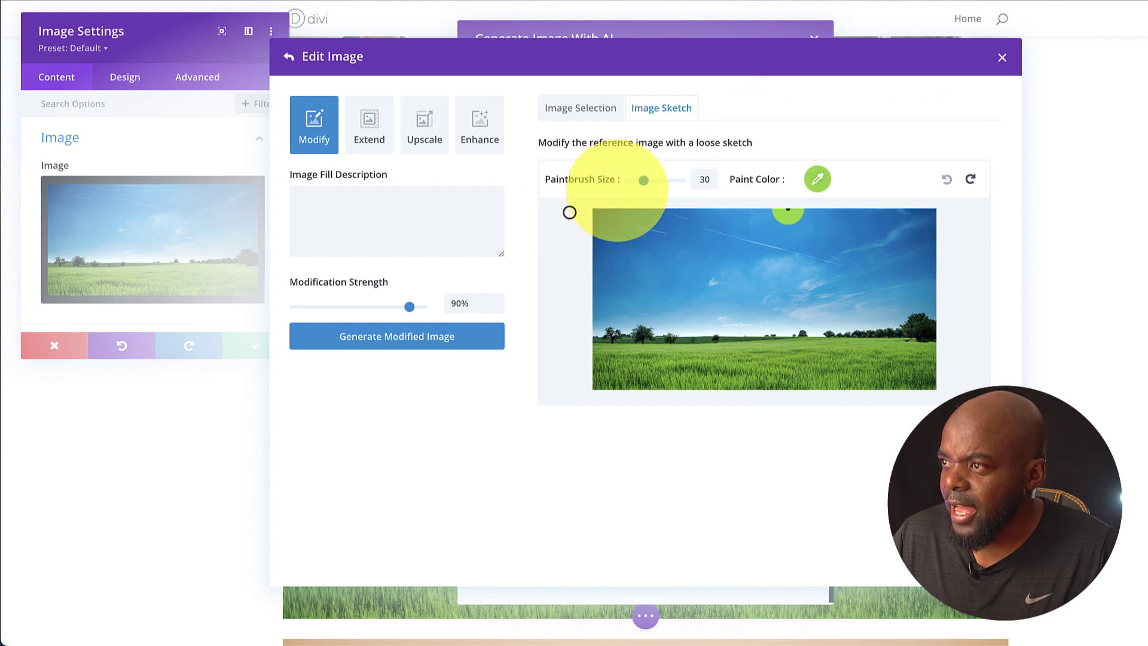
pyautogui.moveTo(643, 180); pyautogui.dragTo(639, 180)
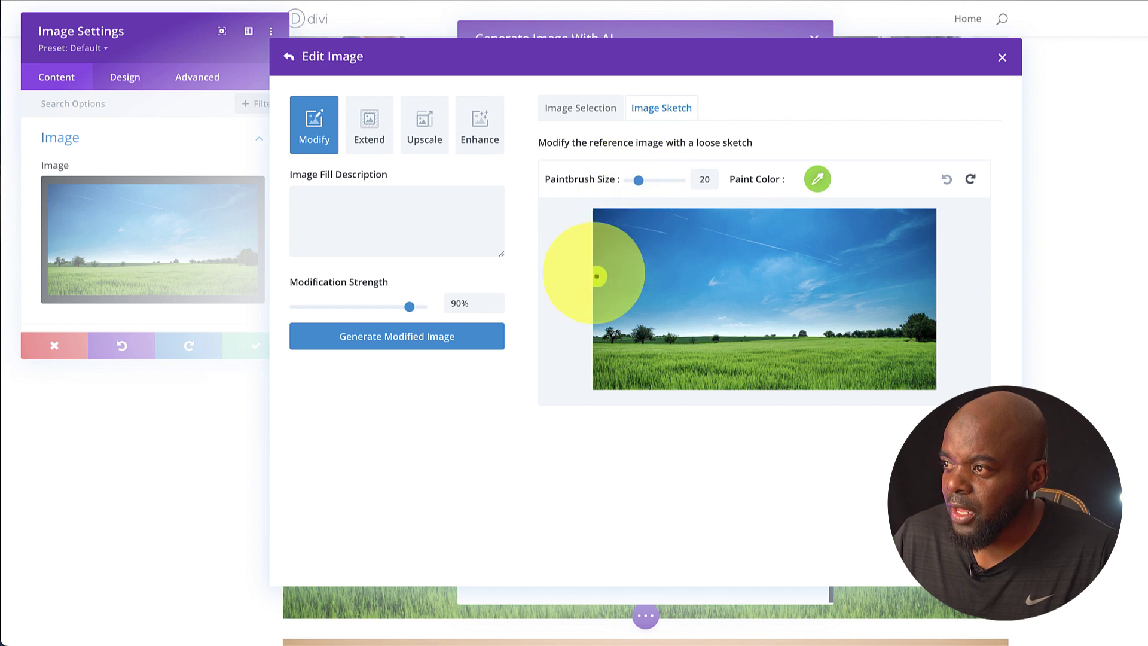
# Paint a green block over the left side, describe it as 'building', and generate
pyautogui.moveTo(594, 272); pyautogui.dragTo(723, 275)
pyautogui.moveTo(651, 274)
pyautogui.mouseDown()
pyautogui.moveTo(741, 276)
pyautogui.moveTo(745, 367)
pyautogui.moveTo(612, 388)
pyautogui.moveTo(602, 280)
pyautogui.moveTo(717, 285)
pyautogui.moveTo(730, 346)
pyautogui.moveTo(612, 372)
pyautogui.moveTo(691, 338)
pyautogui.moveTo(715, 298)
pyautogui.moveTo(699, 302)
pyautogui.moveTo(681, 337)
pyautogui.moveTo(633, 333)
pyautogui.moveTo(615, 358)
pyautogui.moveTo(628, 320)
pyautogui.moveTo(616, 339)
pyautogui.moveTo(684, 297)
pyautogui.moveTo(633, 324)
pyautogui.moveTo(679, 321)
pyautogui.moveTo(707, 385)
pyautogui.moveTo(679, 379)
pyautogui.moveTo(723, 385)
pyautogui.mouseUp()
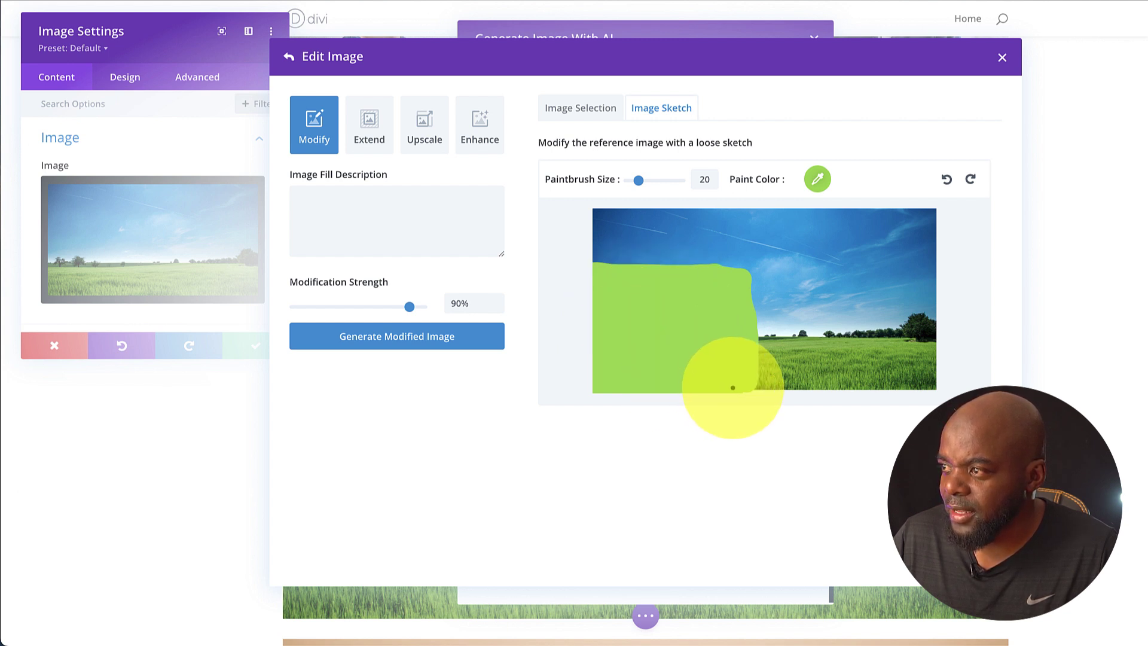
pyautogui.click(387, 202)
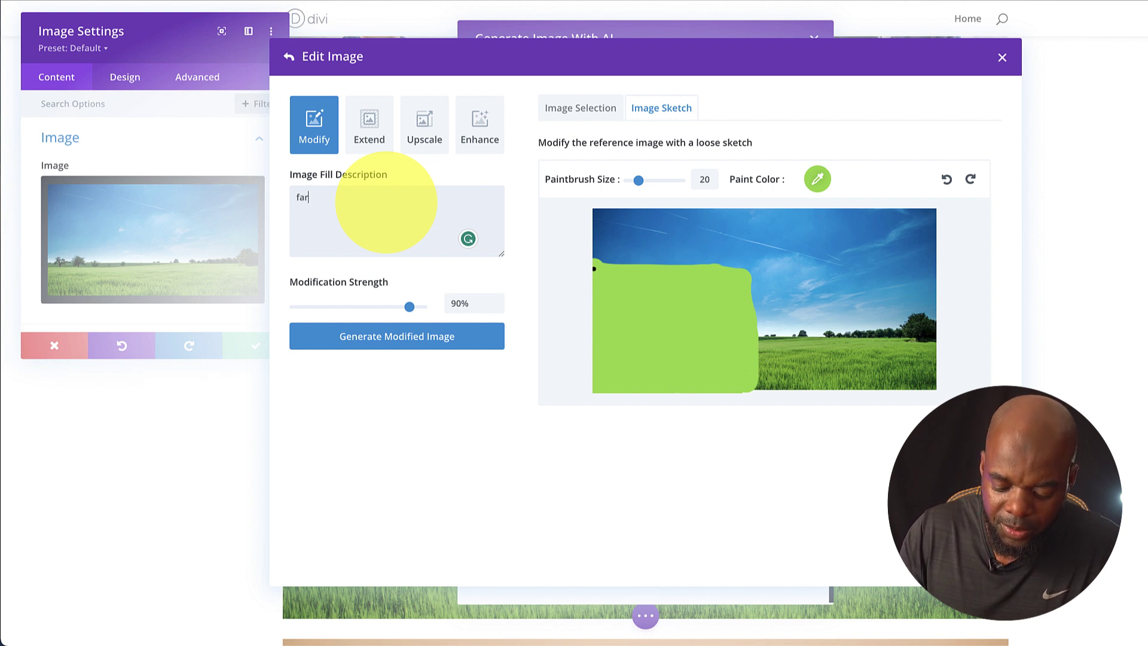
pyautogui.write('buildings')
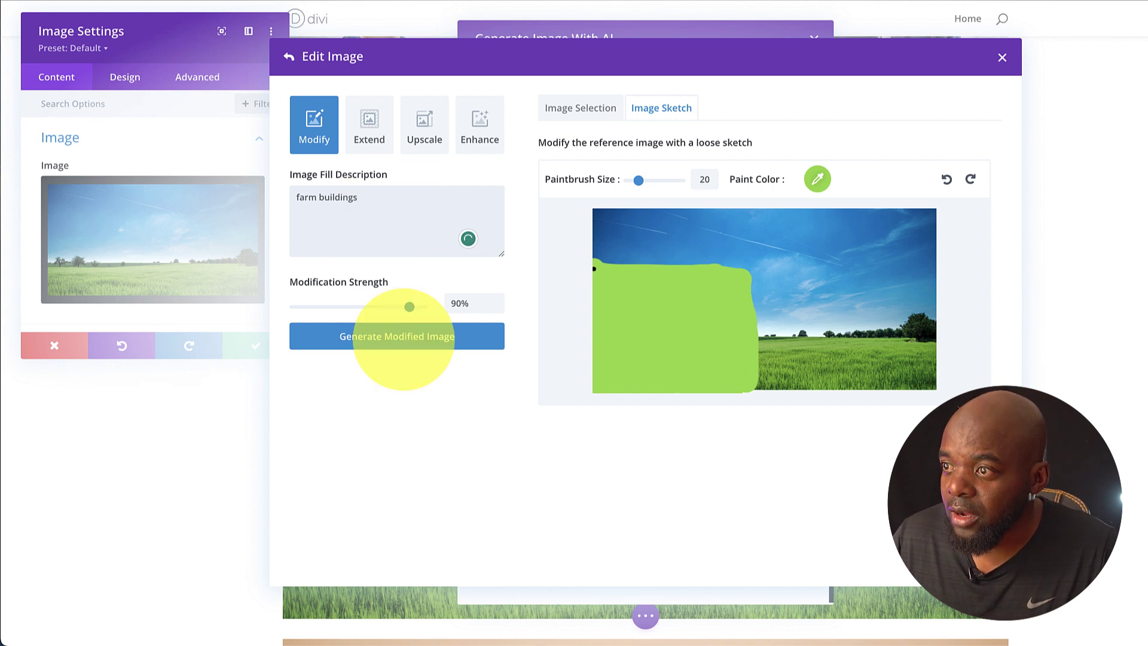
pyautogui.click(404, 336)
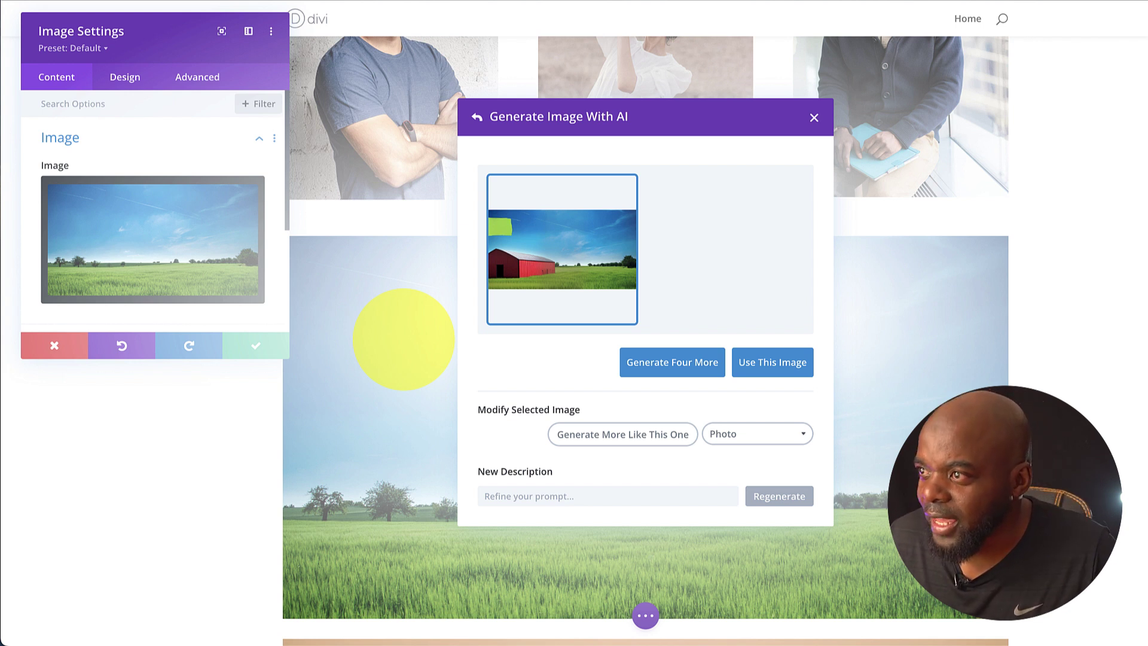
# Generate four more farm variations, inspect the wooden farm buildings result, then close both dialogs unapplied
pyautogui.moveTo(502, 230)
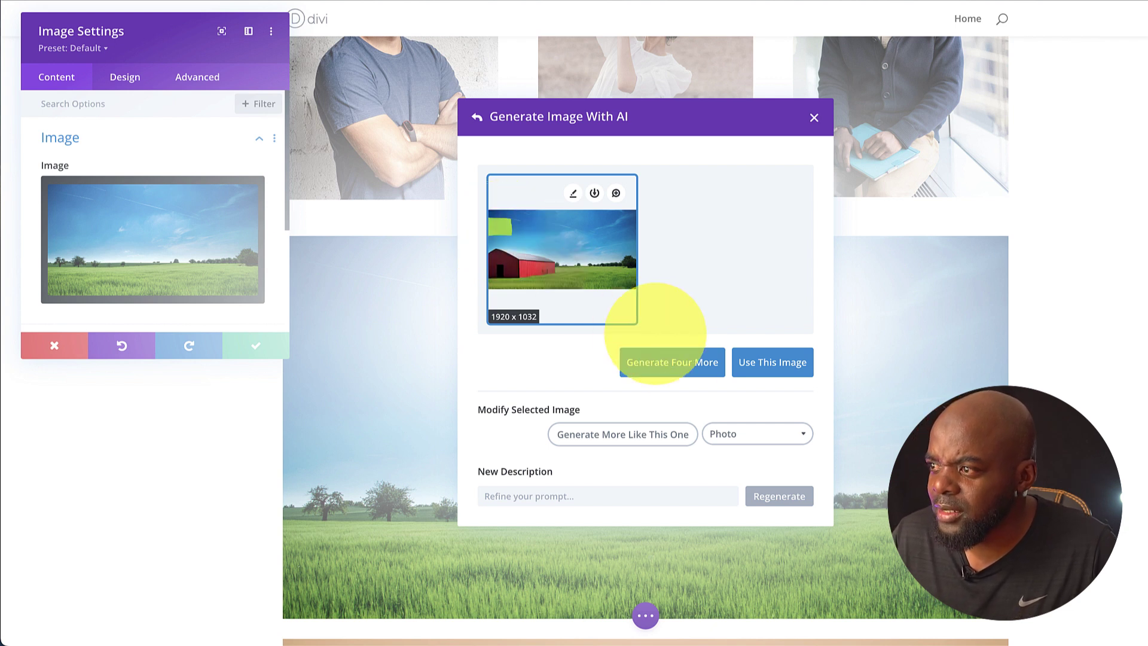
pyautogui.click(699, 363)
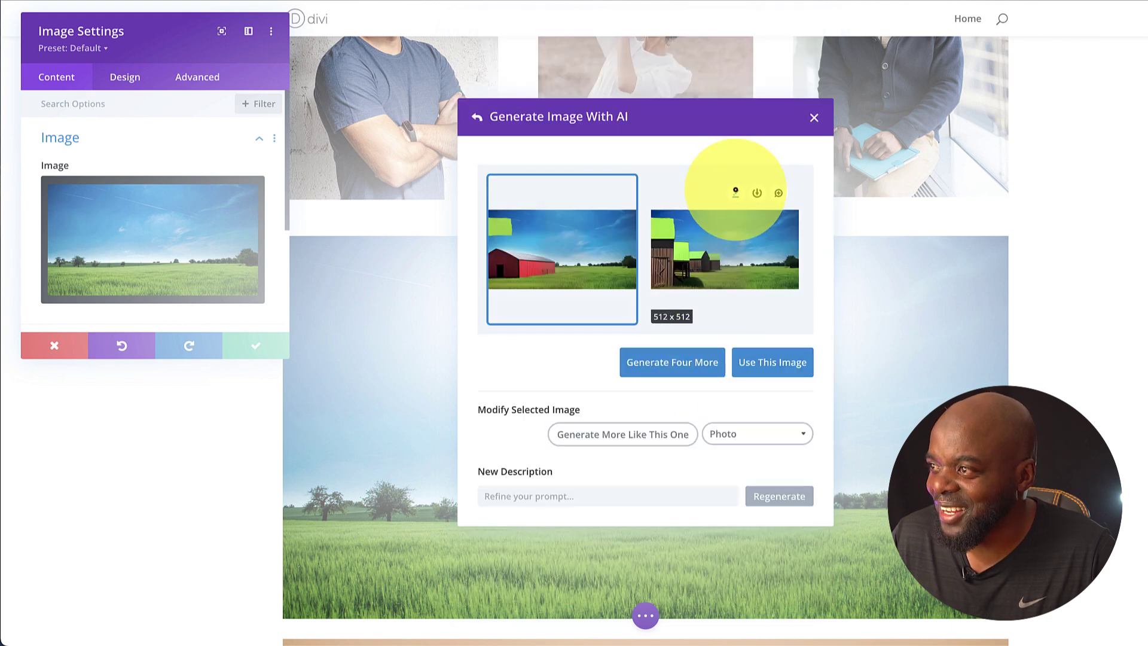
pyautogui.click(735, 189)
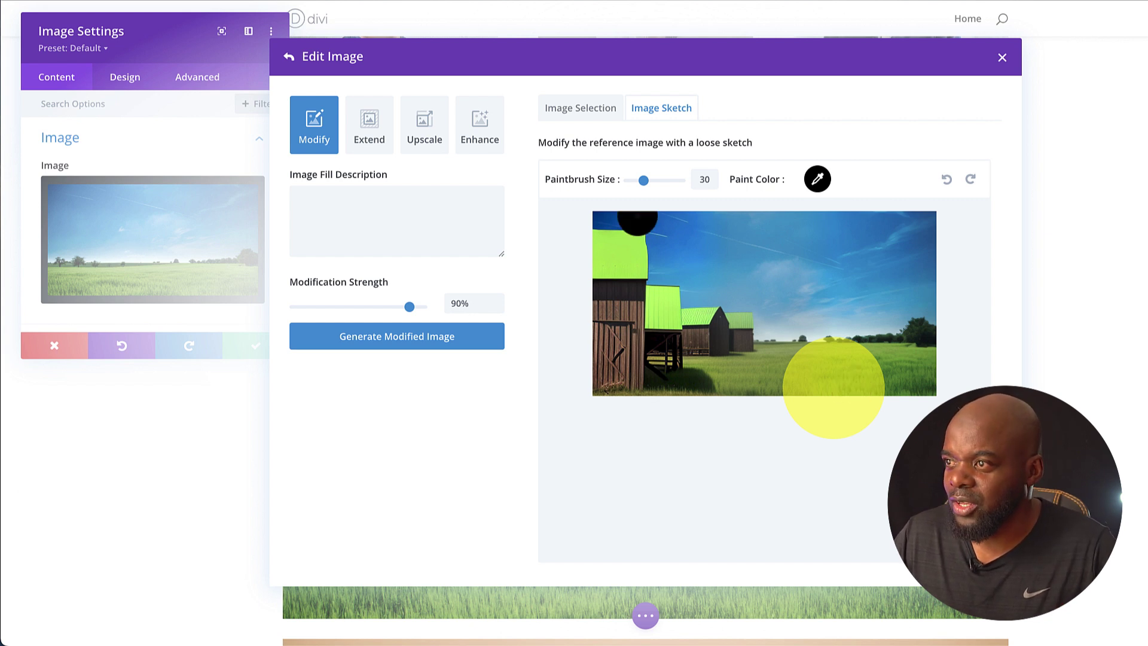
pyautogui.click(1001, 58)
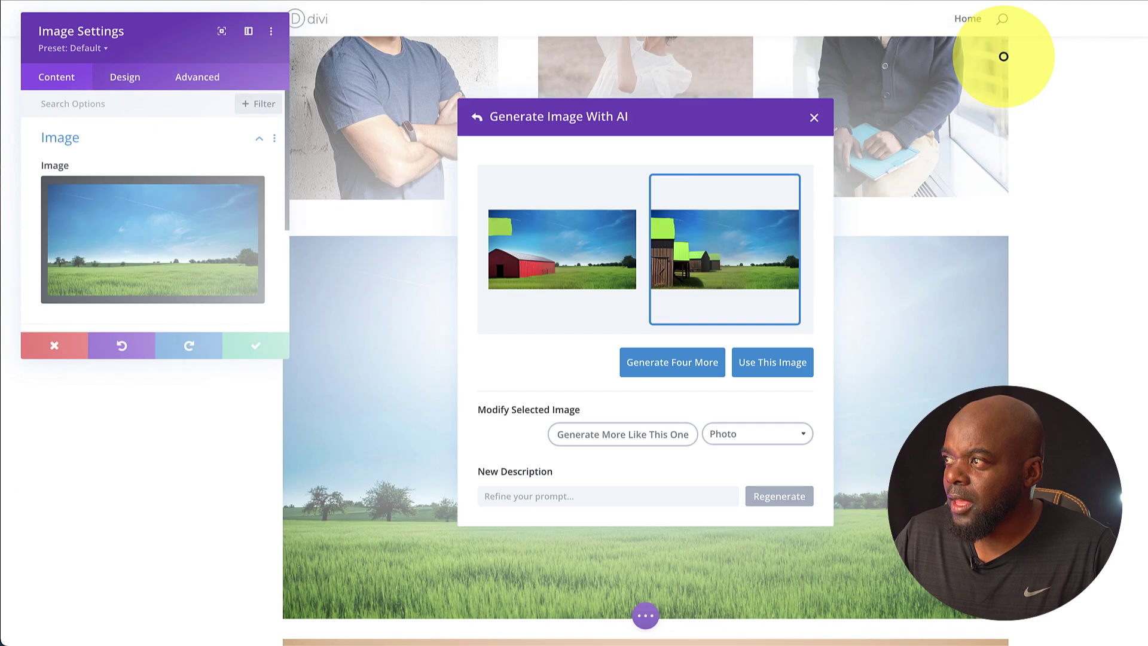
pyautogui.click(814, 116)
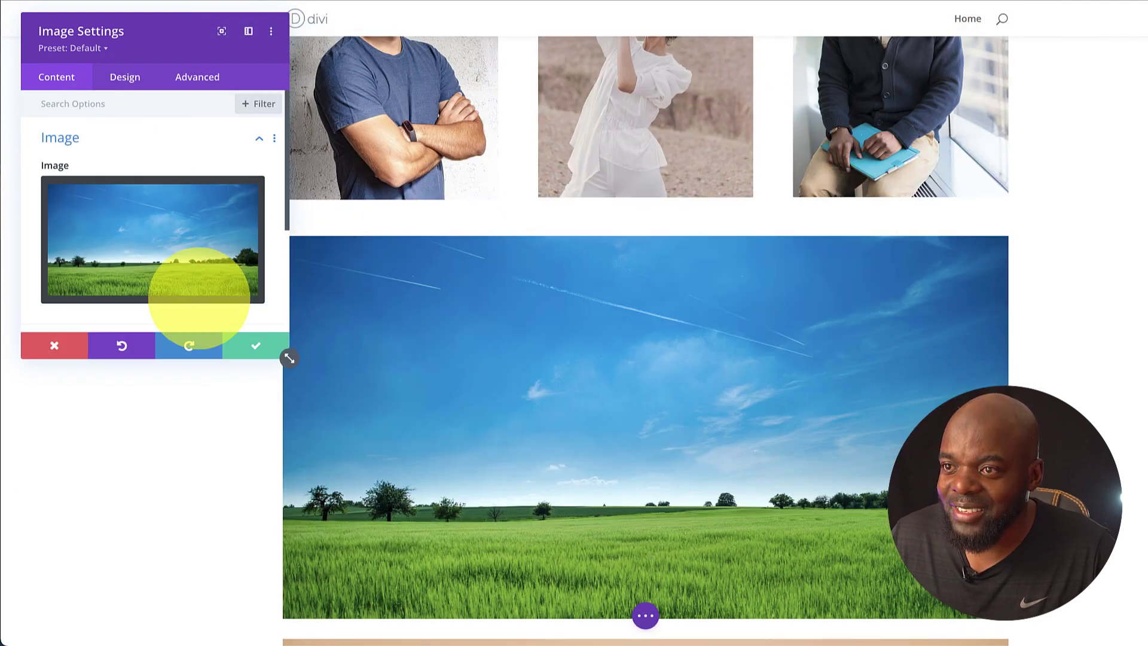
# Discard the field photo settings and open the hat-man photo in Divi AI's Modify paint mode
pyautogui.click(53, 344)
pyautogui.scroll(-9, 764, 372)
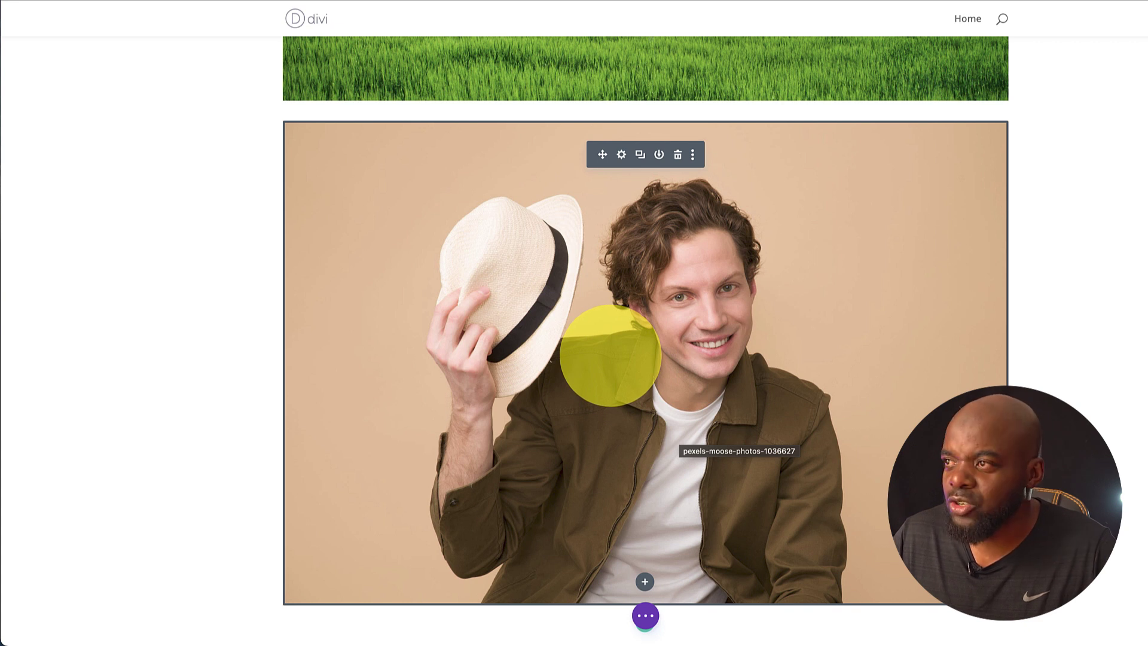
pyautogui.click(622, 154)
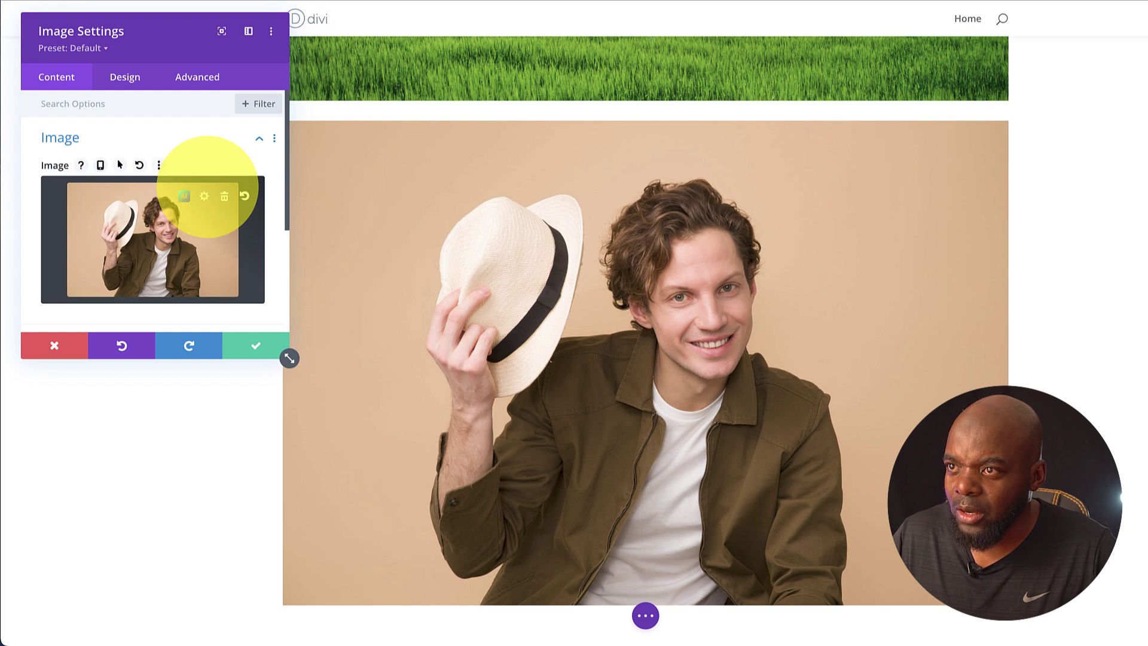
pyautogui.click(184, 196)
pyautogui.moveTo(181, 247)
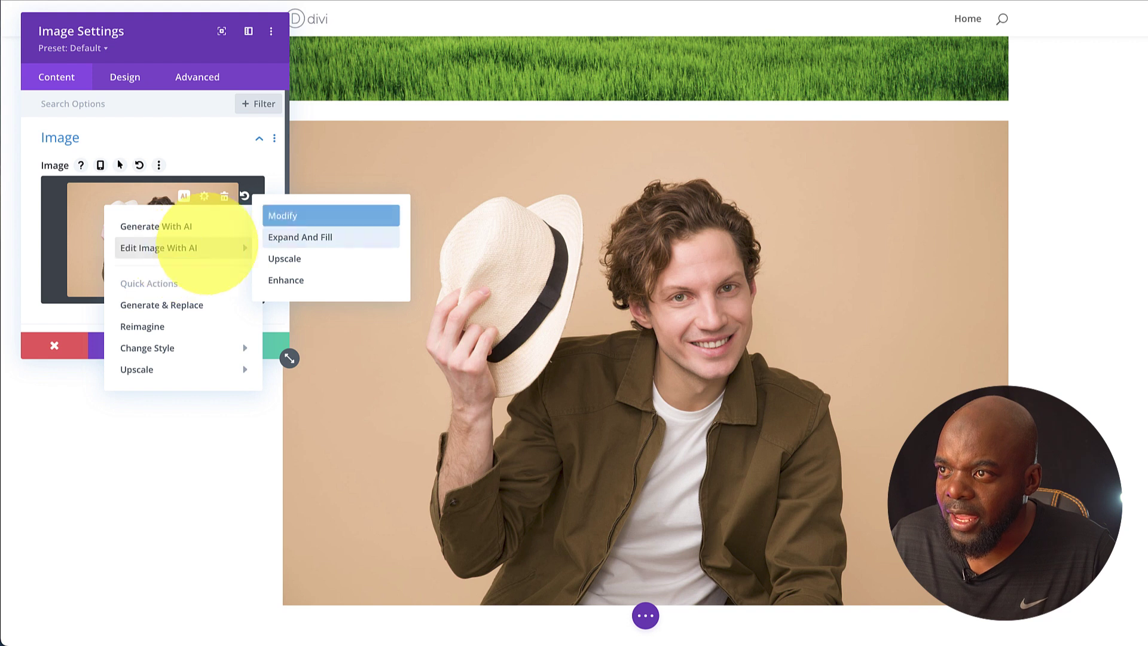
pyautogui.click(286, 214)
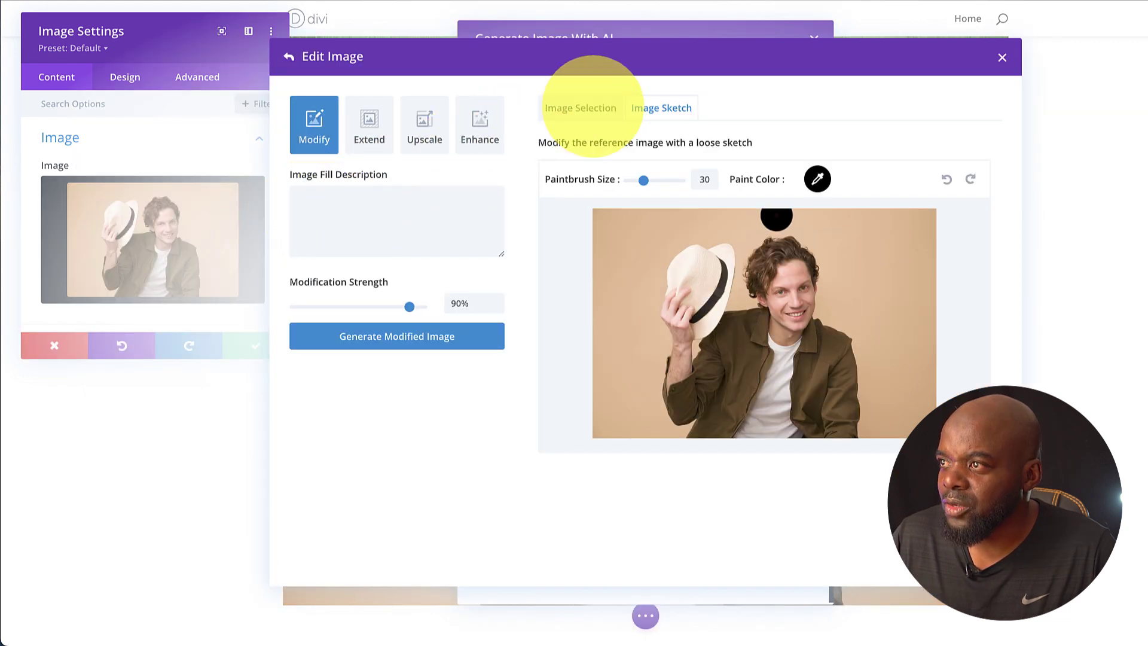
pyautogui.click(579, 107)
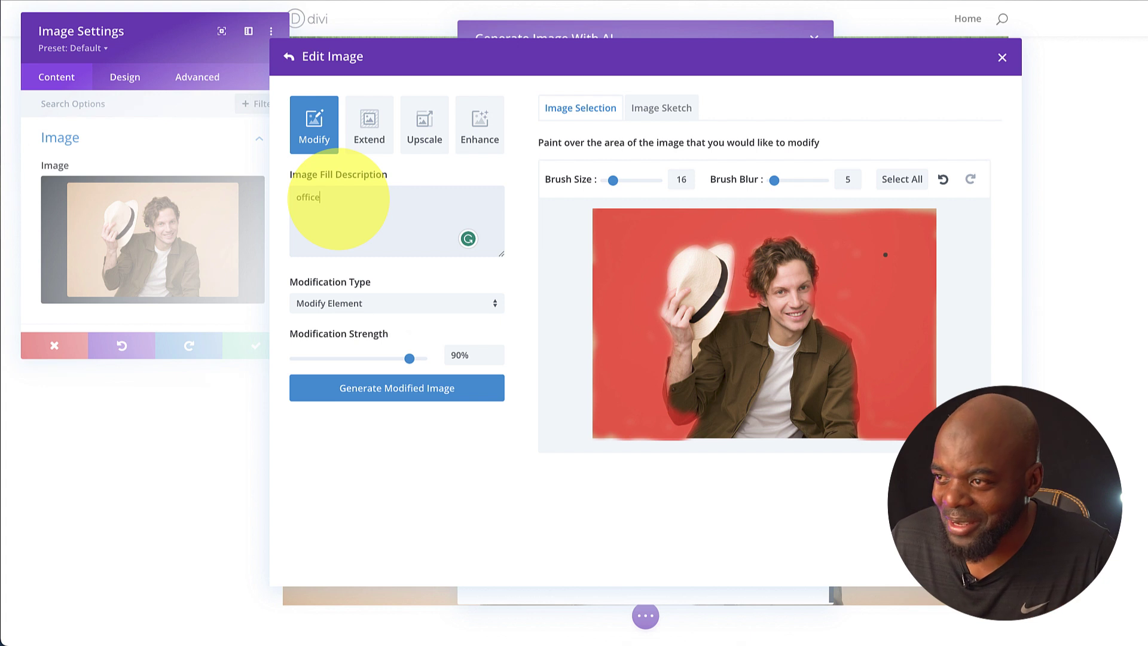
# Generate four office-background versions of the hat-man photo and preview the top-right result
pyautogui.click(374, 386)
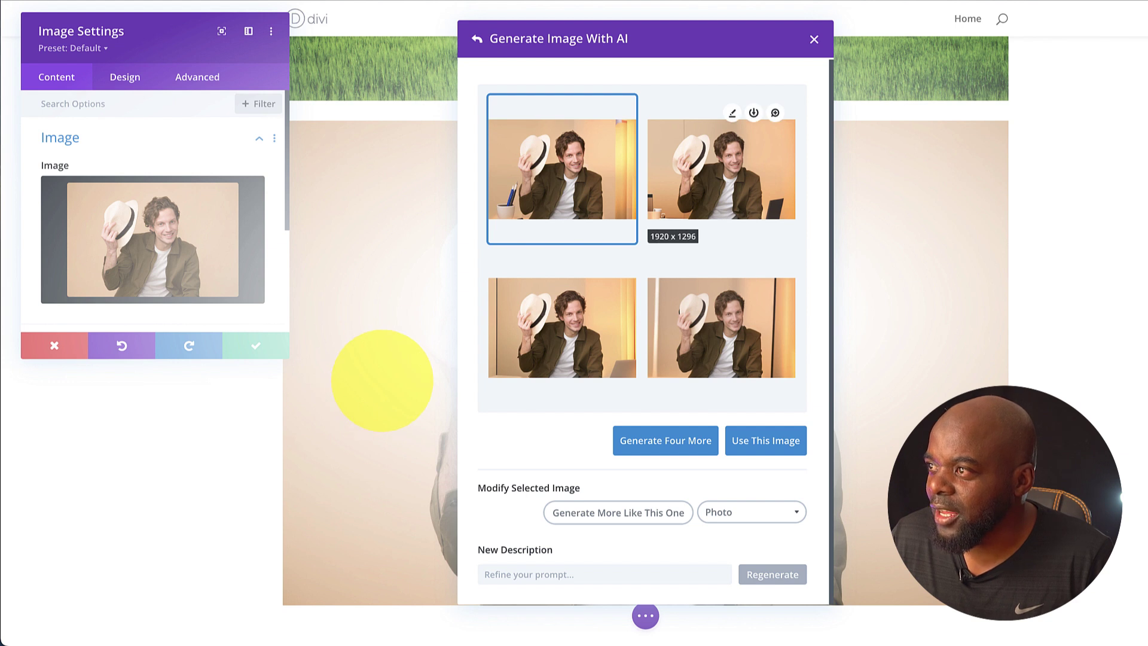
pyautogui.click(732, 112)
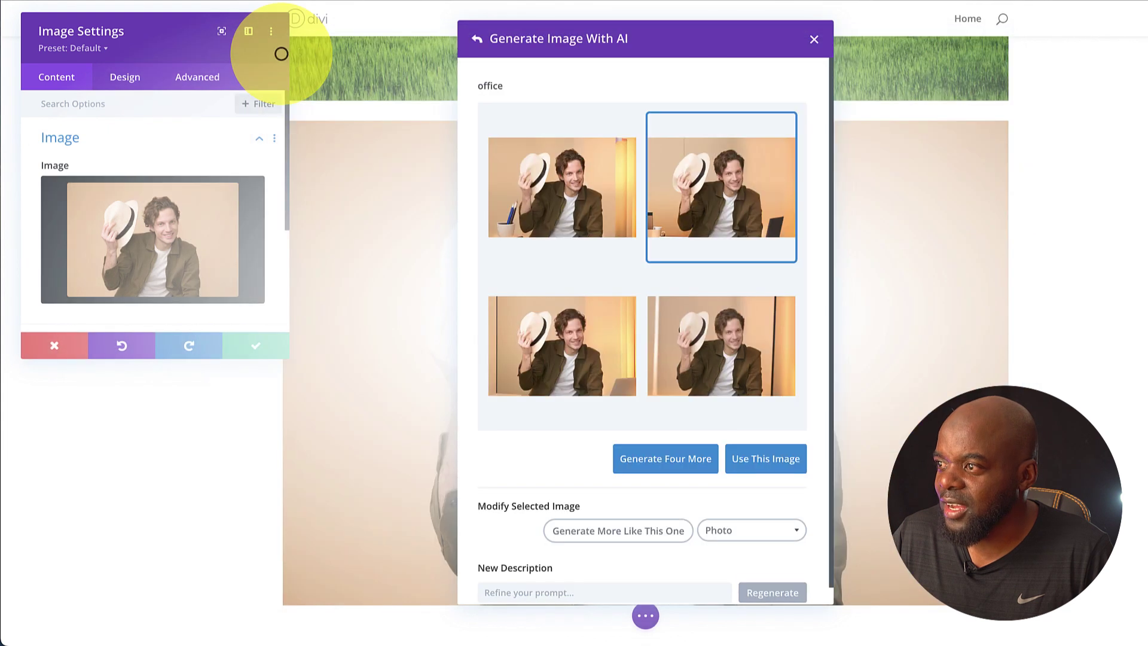
pyautogui.click(283, 55)
# Dismiss the office results and undo the three previous mask strokes
pyautogui.click(813, 39)
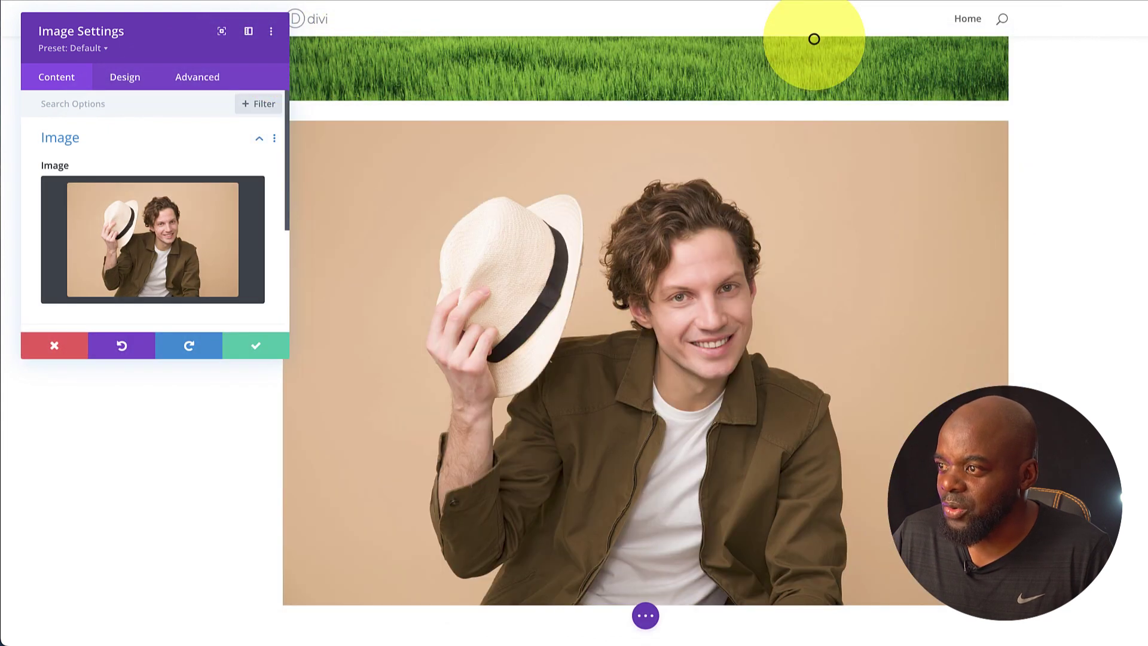
pyautogui.click(181, 197)
pyautogui.click(299, 215)
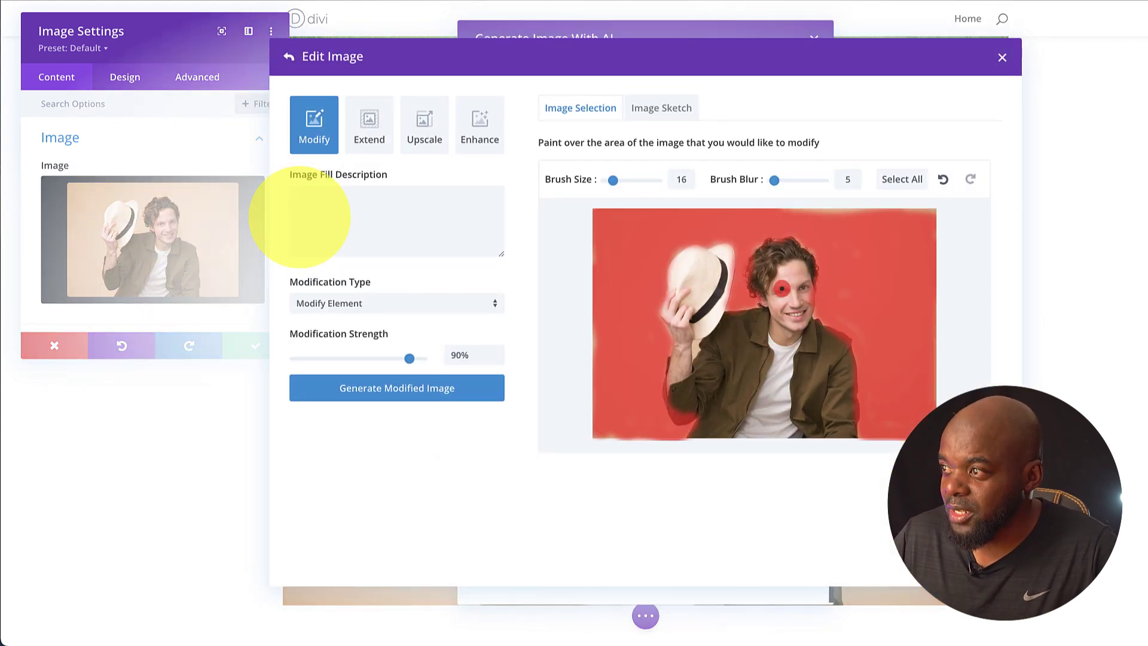
pyautogui.click(944, 178)
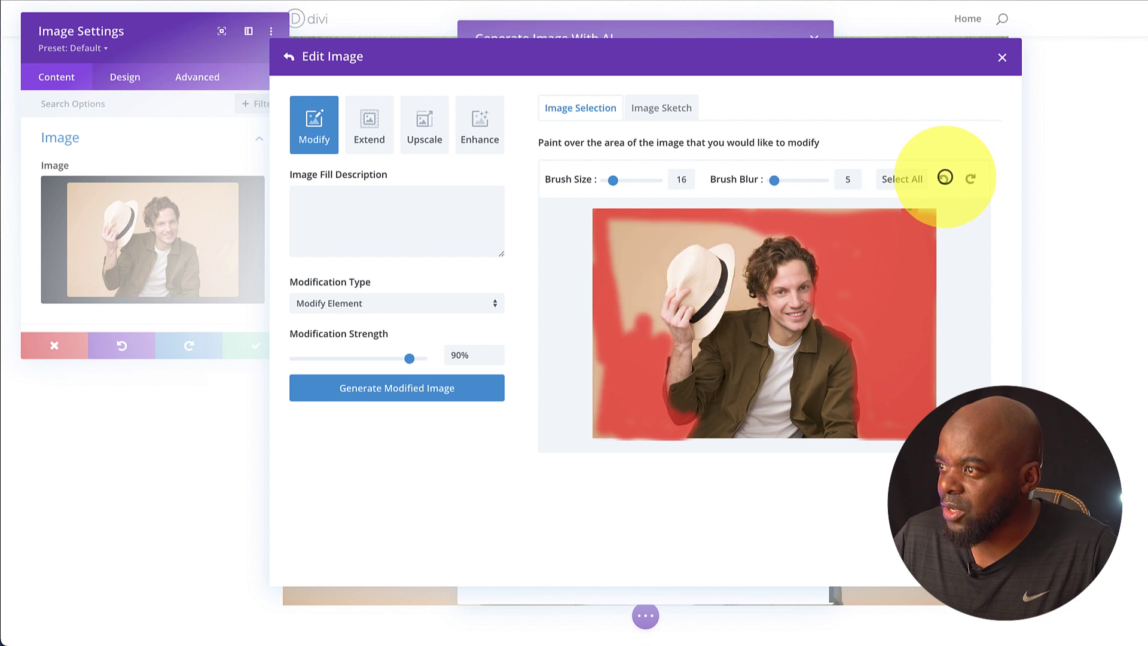
pyautogui.click(944, 178)
pyautogui.click(945, 178)
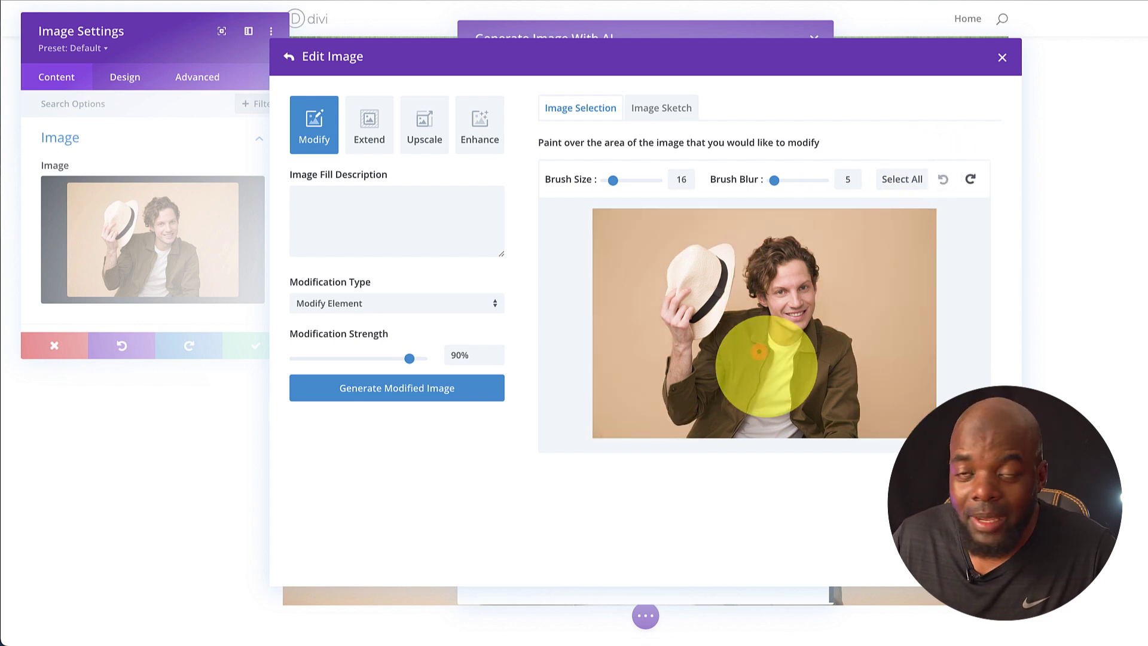
# Mask the man's jacket and enter 'navy blue suit' as the fill description
pyautogui.moveTo(752, 345)
pyautogui.mouseDown()
pyautogui.moveTo(699, 435)
pyautogui.moveTo(719, 410)
pyautogui.moveTo(676, 411)
pyautogui.moveTo(670, 361)
pyautogui.moveTo(689, 390)
pyautogui.moveTo(668, 362)
pyautogui.moveTo(687, 405)
pyautogui.moveTo(745, 375)
pyautogui.moveTo(730, 346)
pyautogui.moveTo(735, 312)
pyautogui.moveTo(725, 313)
pyautogui.moveTo(697, 368)
pyautogui.moveTo(747, 323)
pyautogui.moveTo(737, 349)
pyautogui.moveTo(693, 383)
pyautogui.moveTo(708, 353)
pyautogui.moveTo(699, 341)
pyautogui.moveTo(755, 306)
pyautogui.moveTo(781, 320)
pyautogui.moveTo(774, 346)
pyautogui.moveTo(825, 328)
pyautogui.moveTo(851, 365)
pyautogui.moveTo(853, 423)
pyautogui.moveTo(697, 436)
pyautogui.moveTo(776, 340)
pyautogui.moveTo(756, 423)
pyautogui.moveTo(773, 350)
pyautogui.moveTo(771, 367)
pyautogui.moveTo(824, 341)
pyautogui.moveTo(846, 410)
pyautogui.moveTo(831, 338)
pyautogui.moveTo(840, 413)
pyautogui.moveTo(827, 394)
pyautogui.moveTo(824, 419)
pyautogui.moveTo(817, 367)
pyautogui.moveTo(801, 407)
pyautogui.moveTo(790, 375)
pyautogui.moveTo(746, 428)
pyautogui.moveTo(725, 428)
pyautogui.moveTo(802, 428)
pyautogui.moveTo(828, 390)
pyautogui.moveTo(743, 385)
pyautogui.moveTo(712, 346)
pyautogui.moveTo(708, 355)
pyautogui.moveTo(833, 335)
pyautogui.moveTo(794, 371)
pyautogui.moveTo(841, 351)
pyautogui.moveTo(735, 384)
pyautogui.moveTo(829, 387)
pyautogui.mouseUp()
pyautogui.click(366, 214)
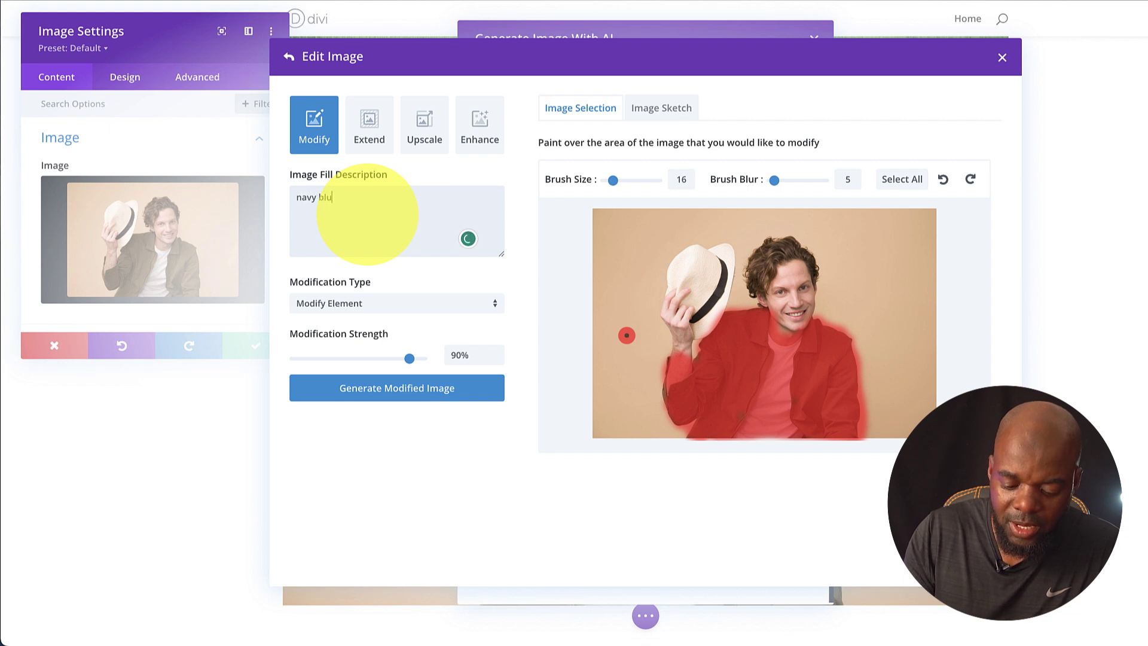
pyautogui.write('navy blue suit')
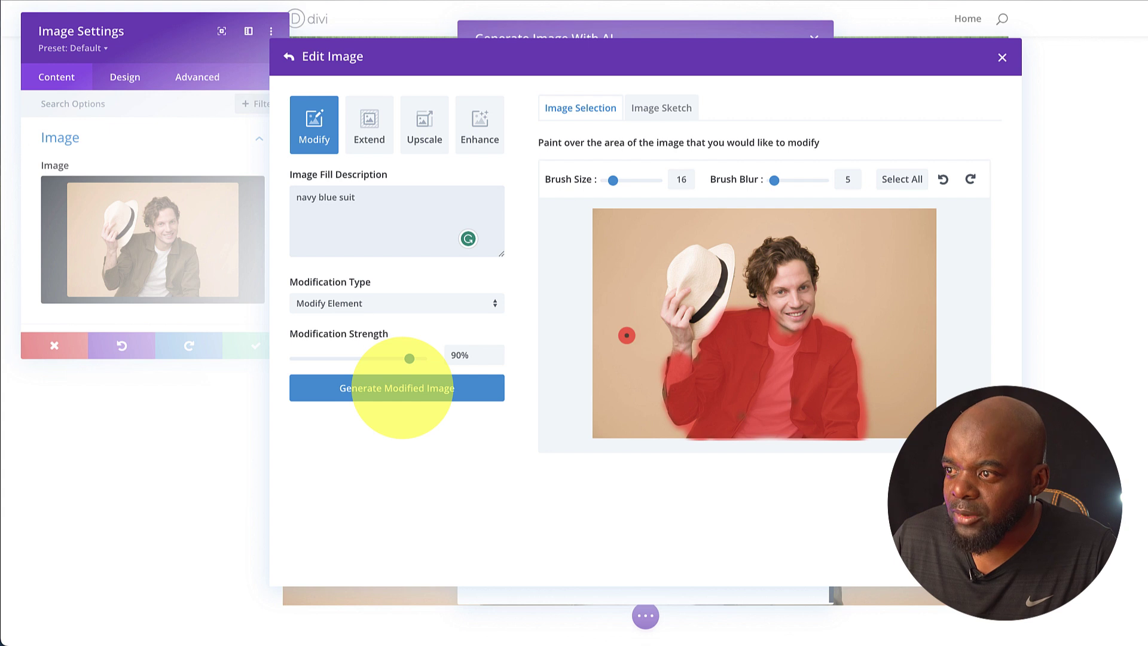
# Generate four navy-blue-suit variations and preview the first and bottom-right ones
pyautogui.click(401, 387)
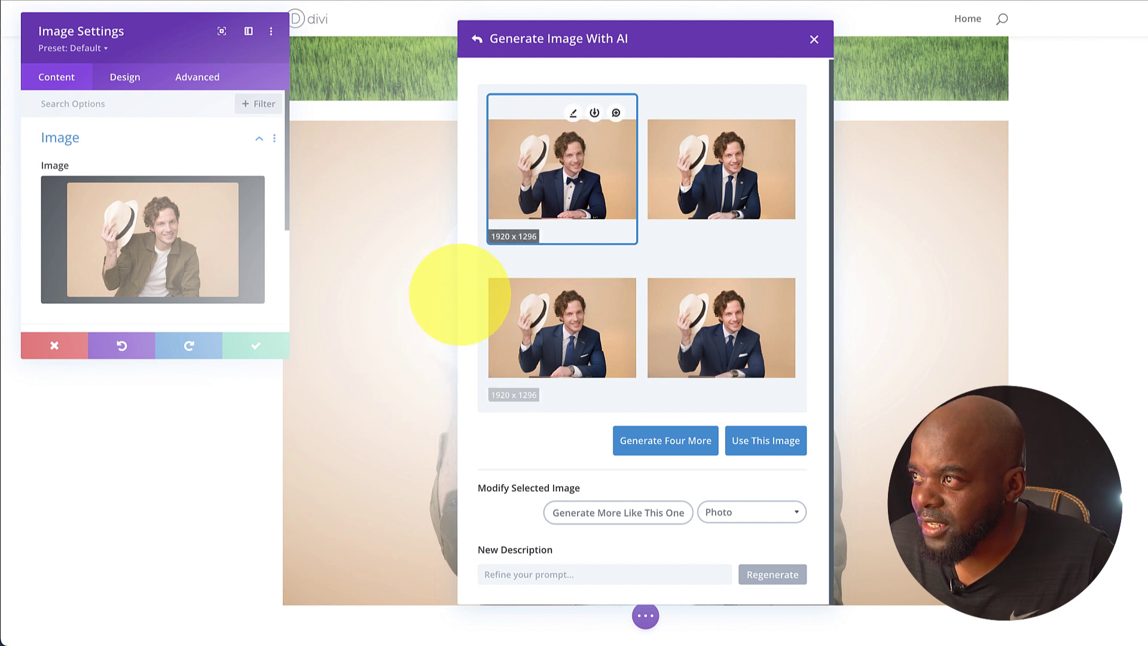
pyautogui.click(574, 112)
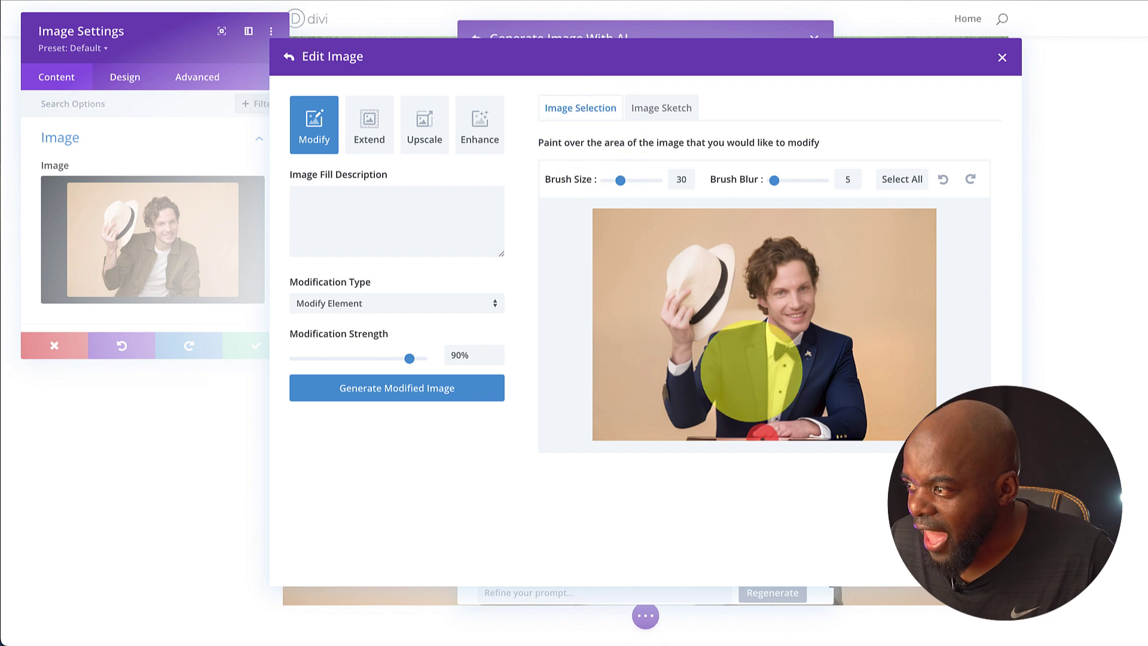
pyautogui.moveTo(768, 425); pyautogui.dragTo(795, 433)
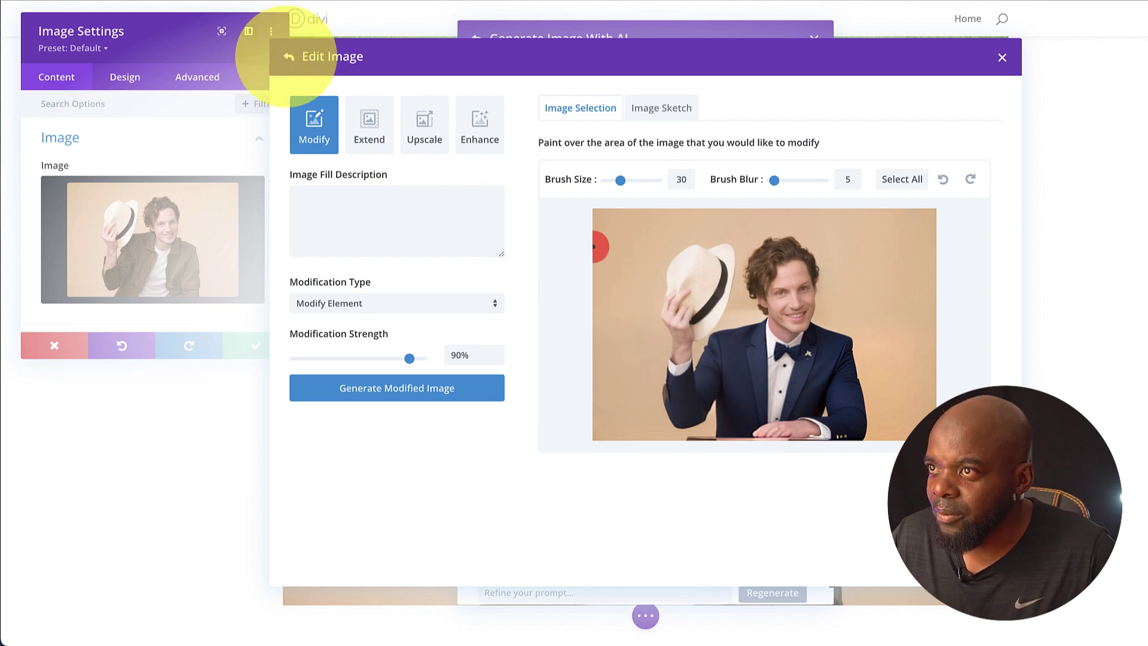
pyautogui.click(289, 56)
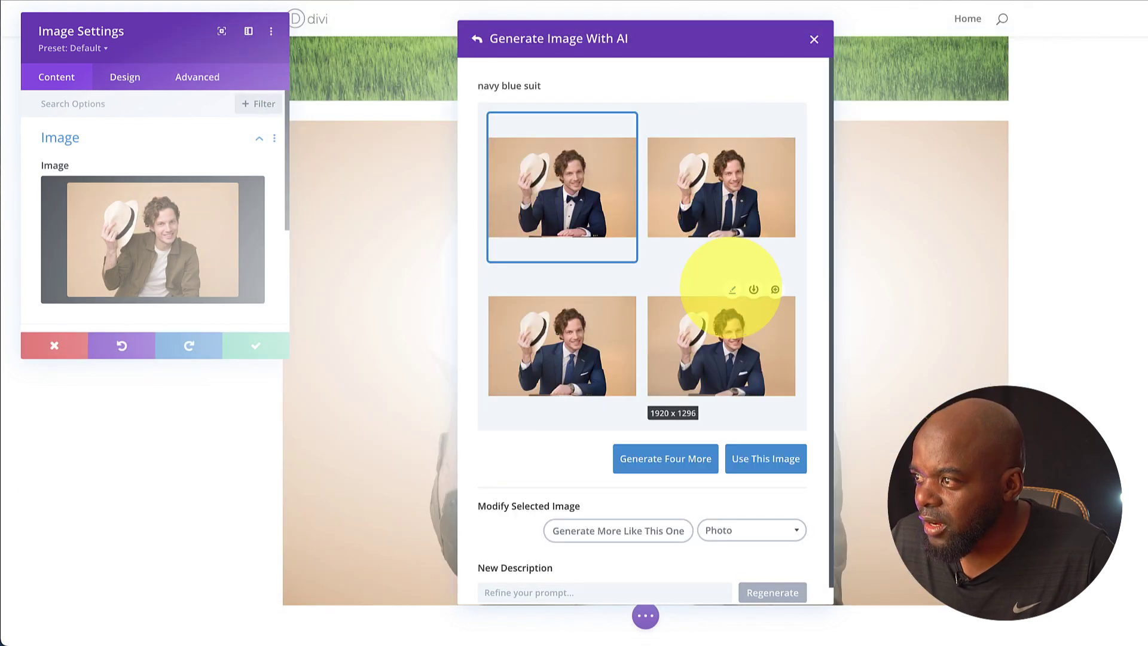
pyautogui.click(730, 289)
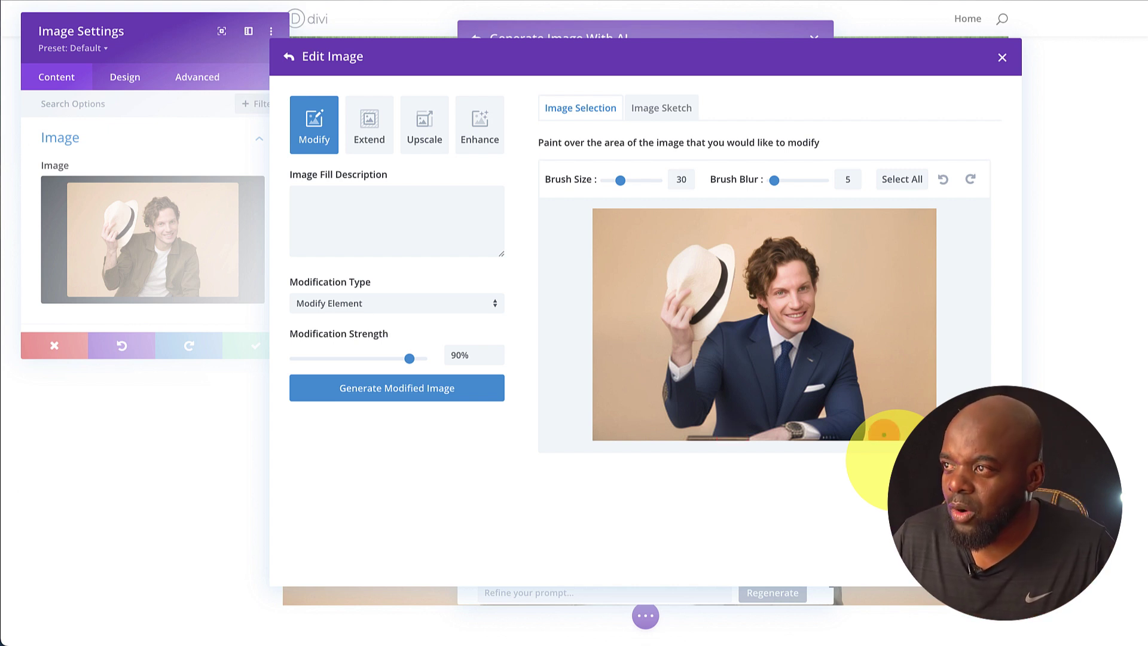
pyautogui.click(289, 56)
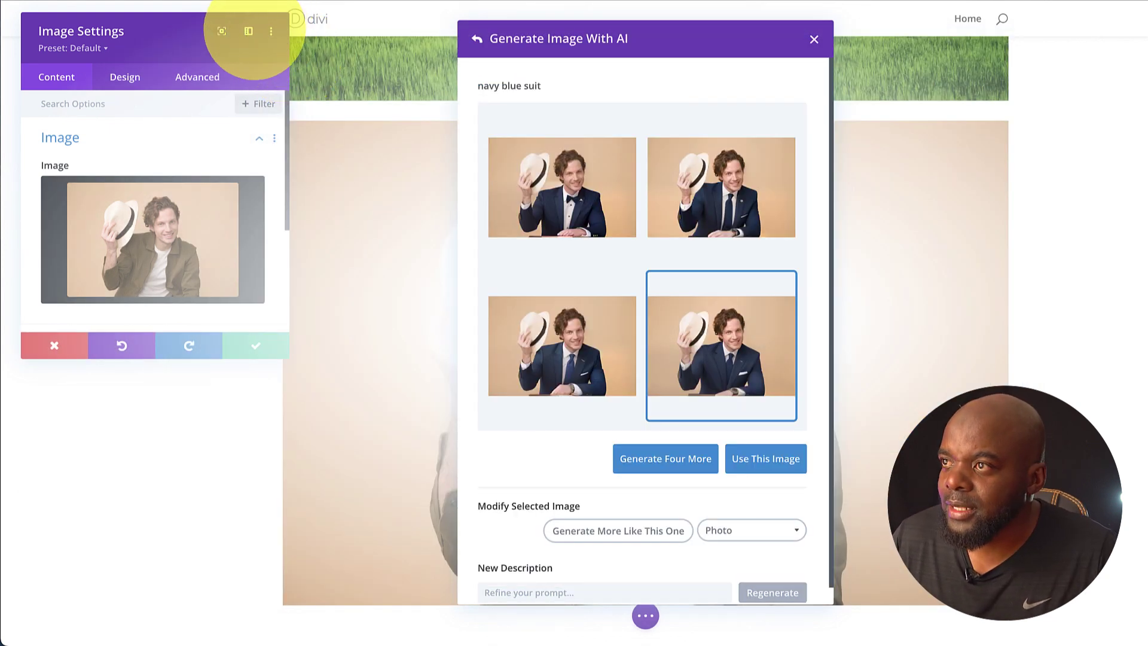
# Open the photo in the AI image editor's Extend mode with a 16:9 canvas
pyautogui.click(813, 39)
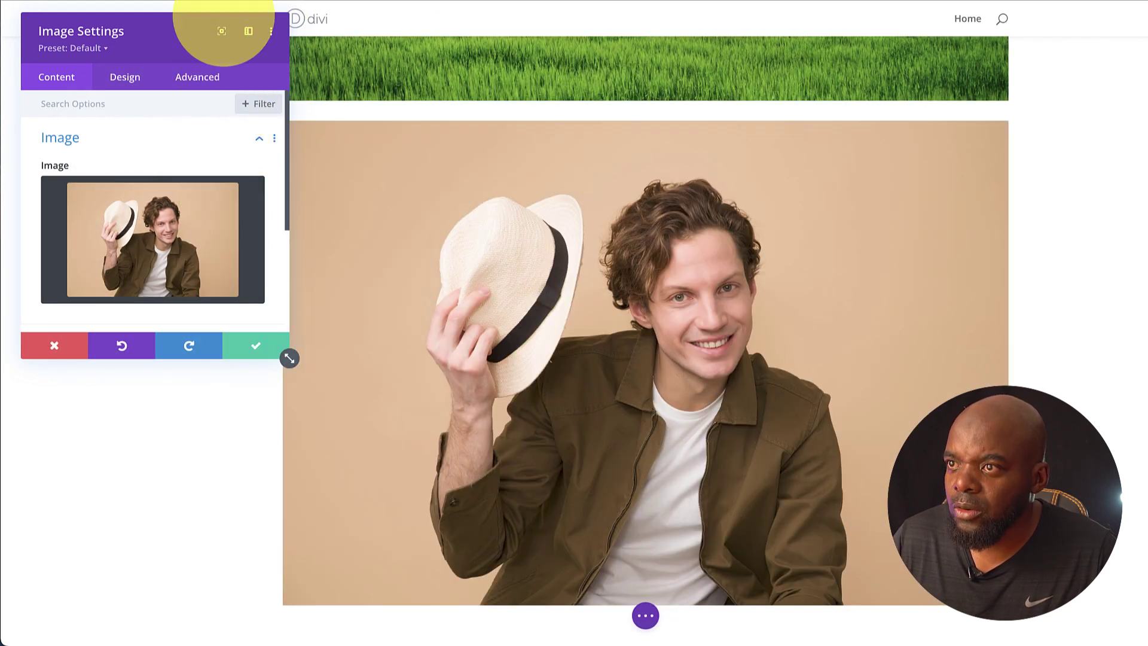
pyautogui.click(182, 193)
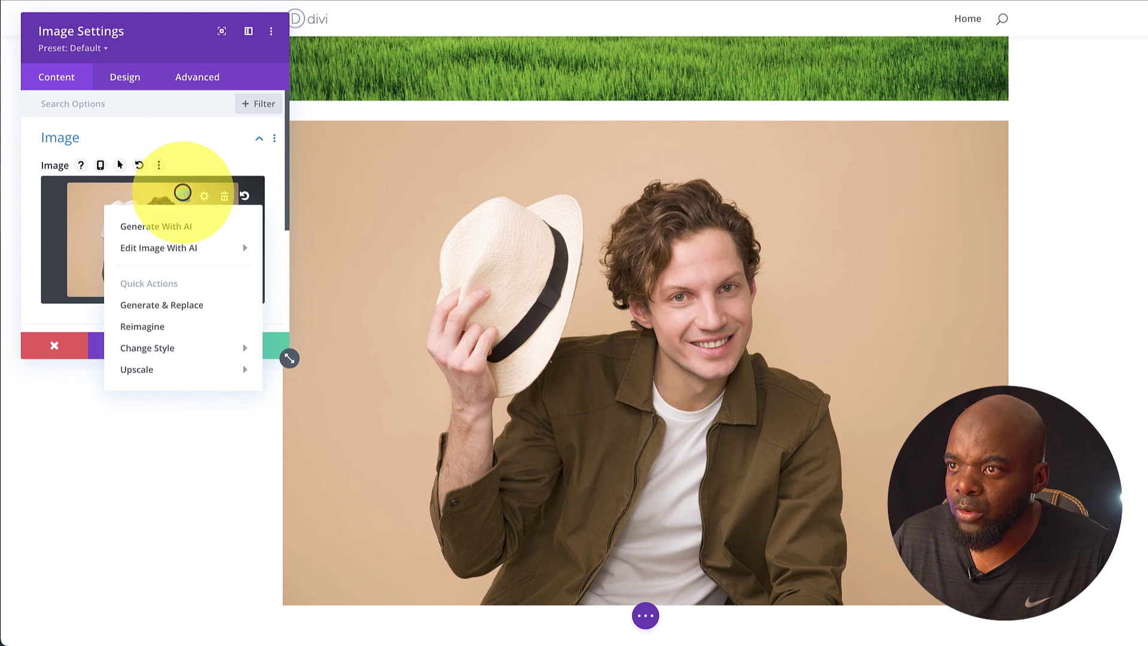
pyautogui.moveTo(140, 245)
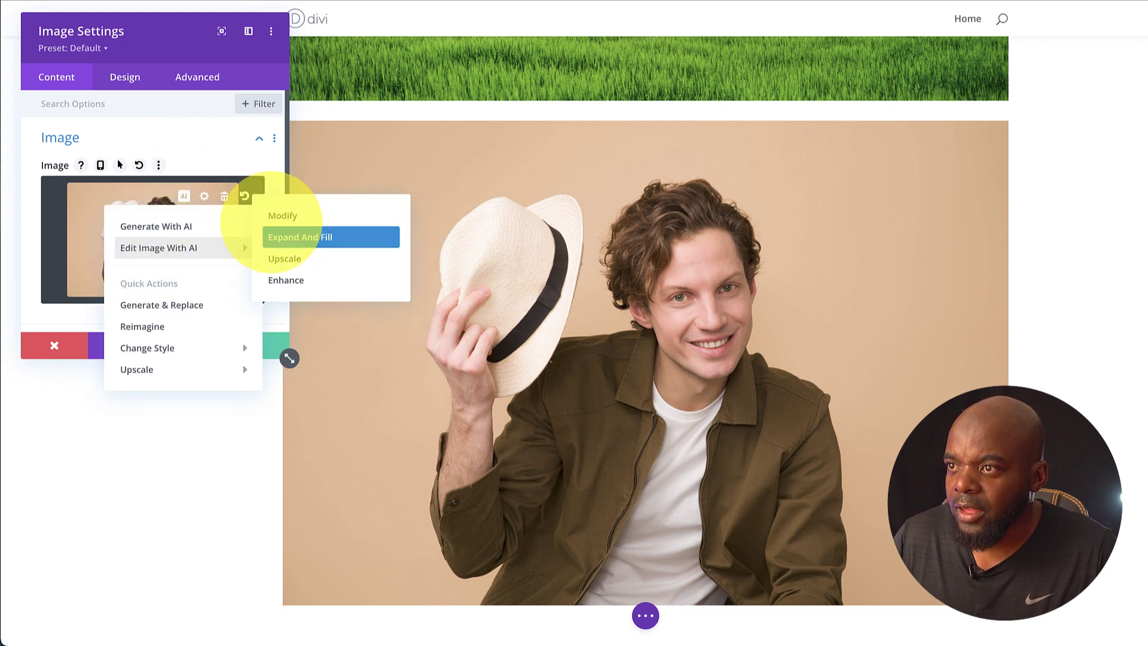
pyautogui.click(289, 216)
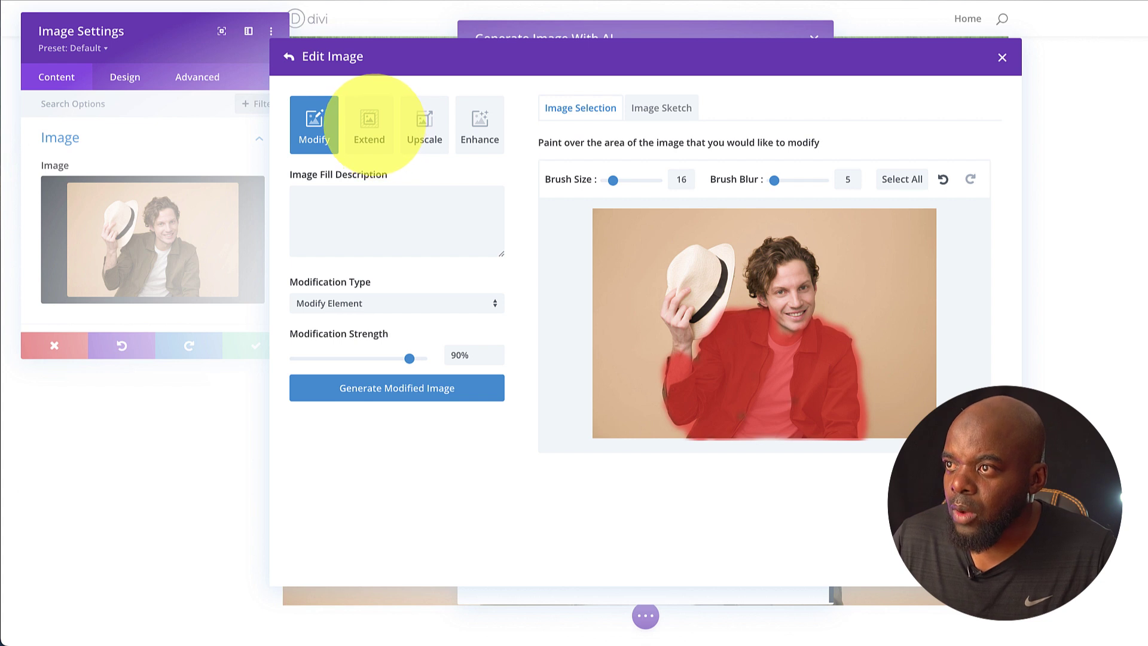
pyautogui.click(373, 122)
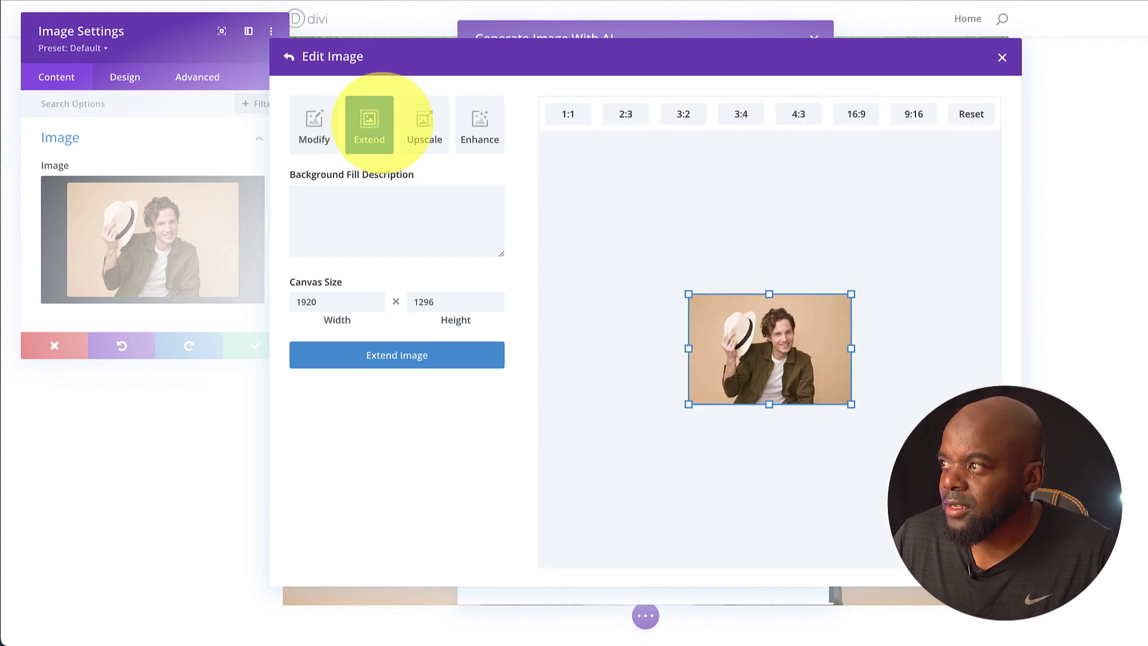
pyautogui.click(856, 113)
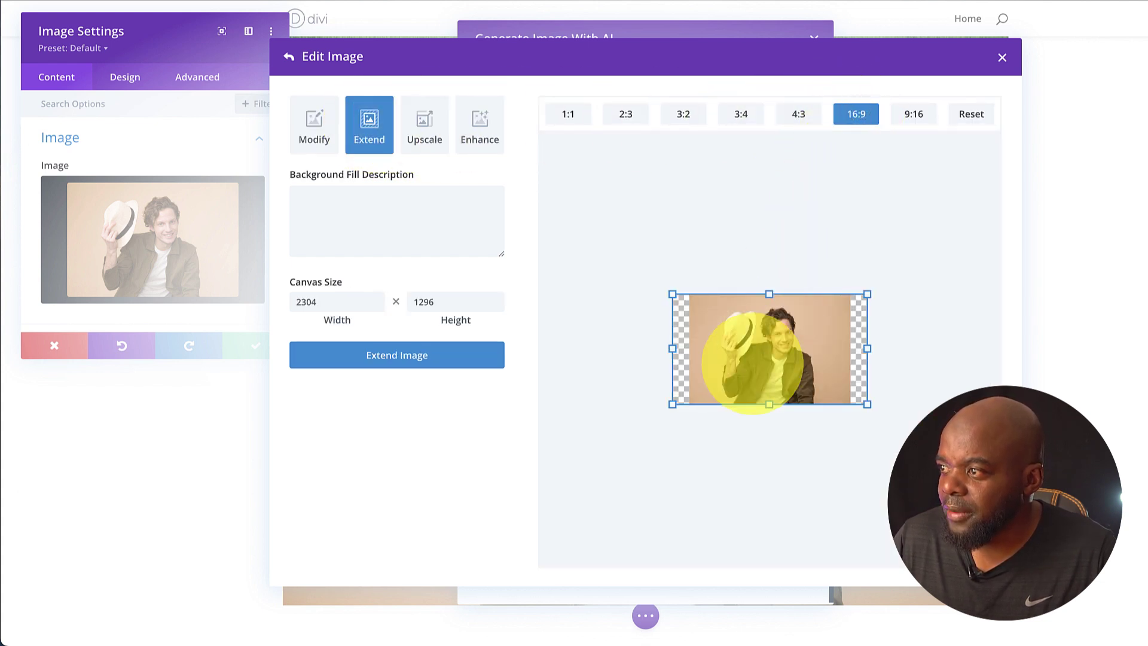
# Shift the photo right and extend the left side with a 'modern office'
pyautogui.moveTo(743, 371); pyautogui.dragTo(770, 371)
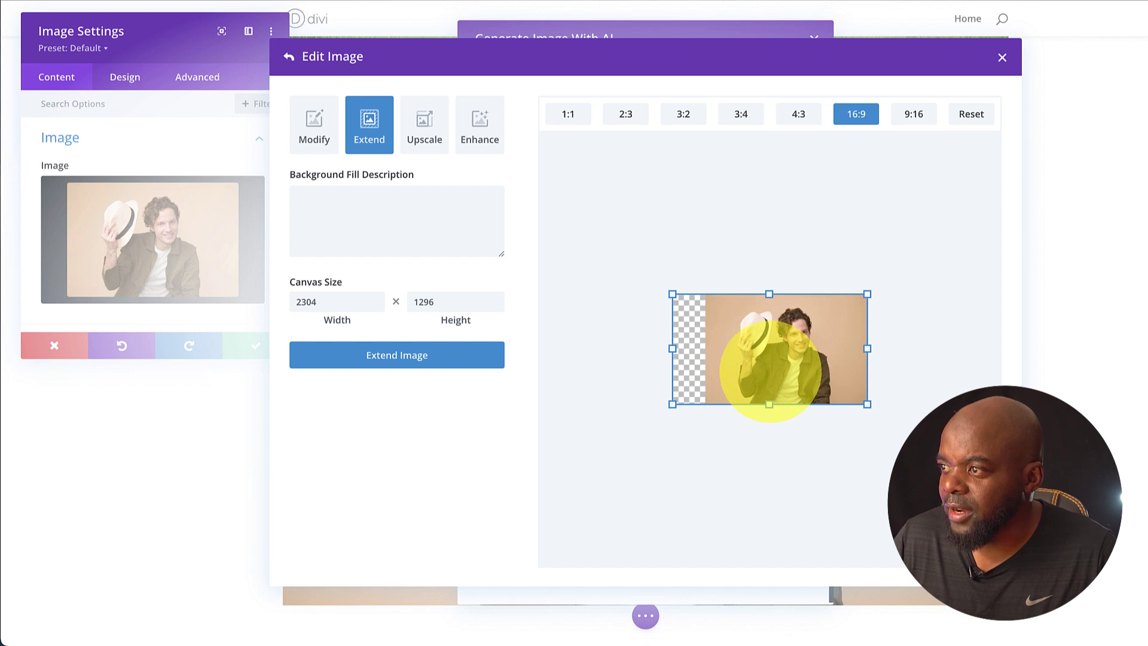
pyautogui.click(393, 194)
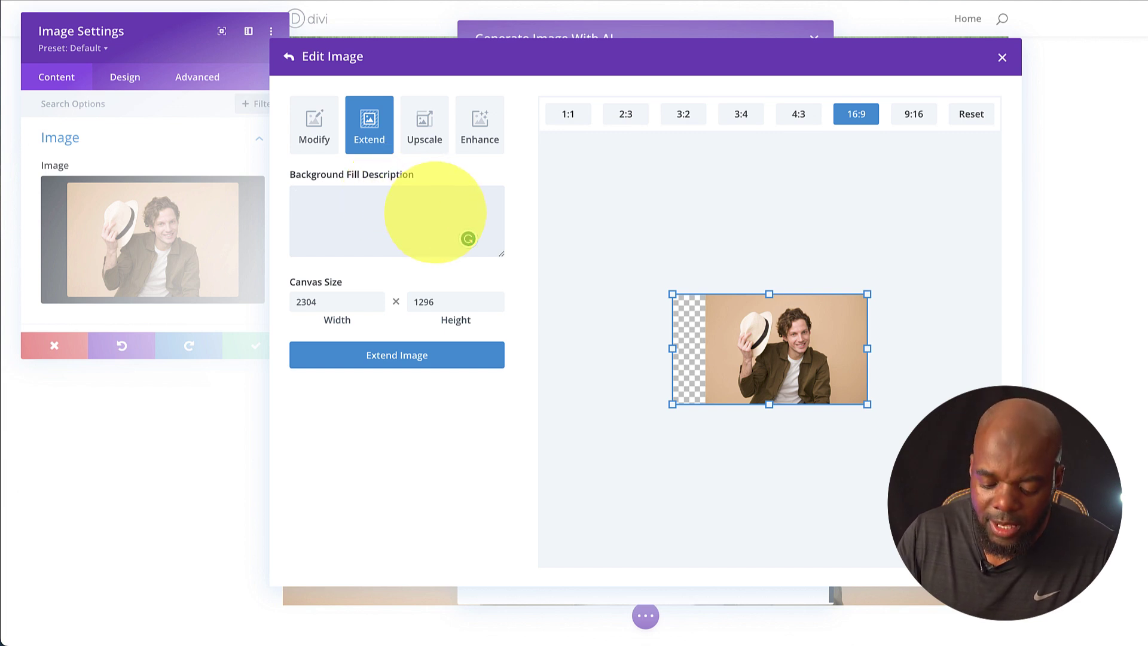
pyautogui.write('modern office')
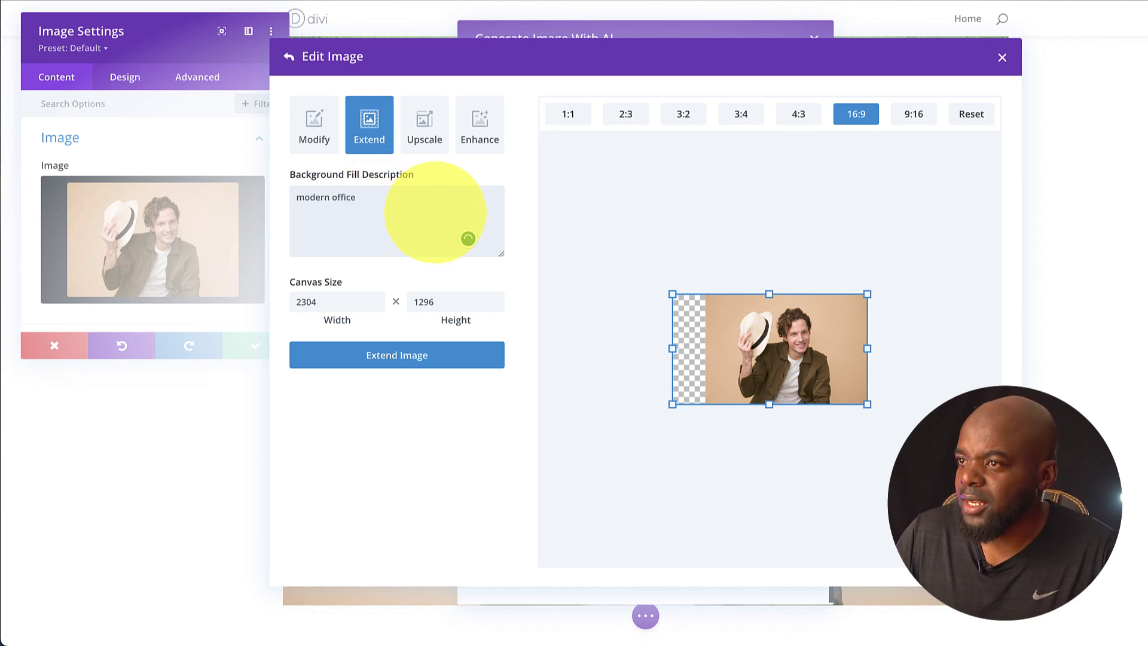
pyautogui.click(412, 355)
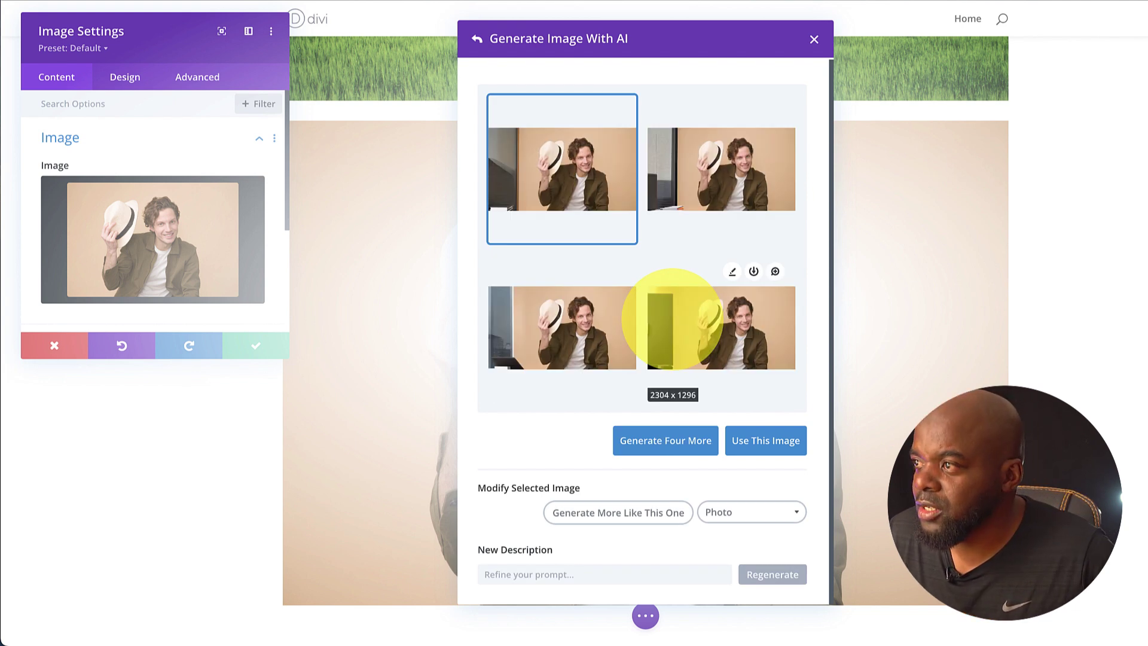
# Preview the top-right extended result, then apply it to the Media Library
pyautogui.click(731, 112)
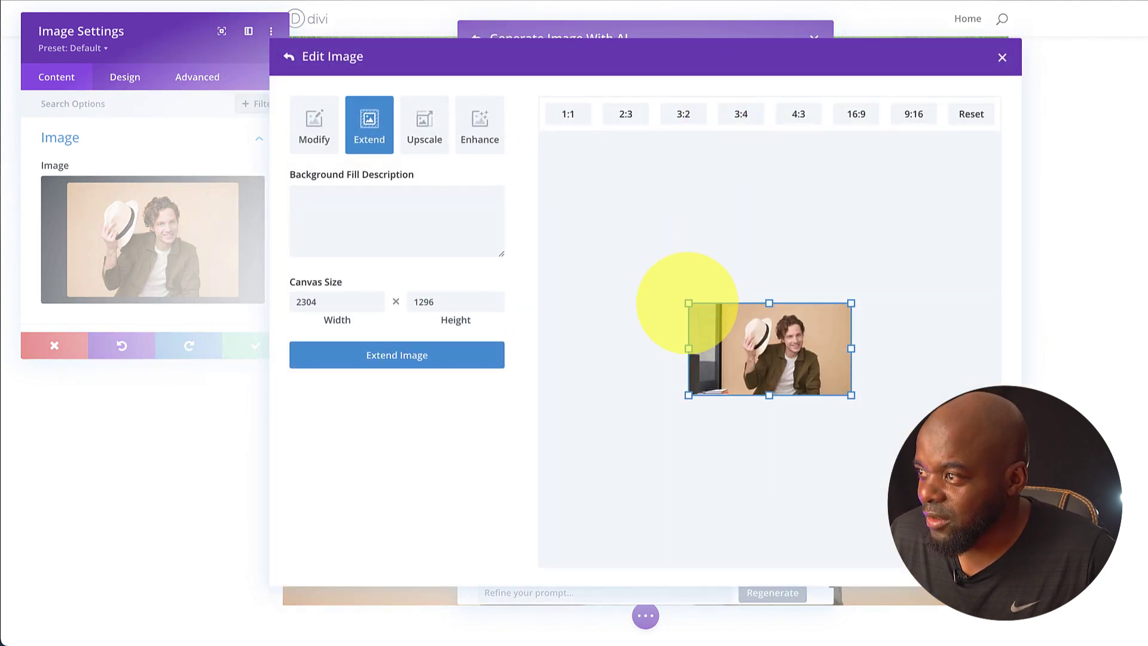
pyautogui.moveTo(688, 303); pyautogui.dragTo(650, 272)
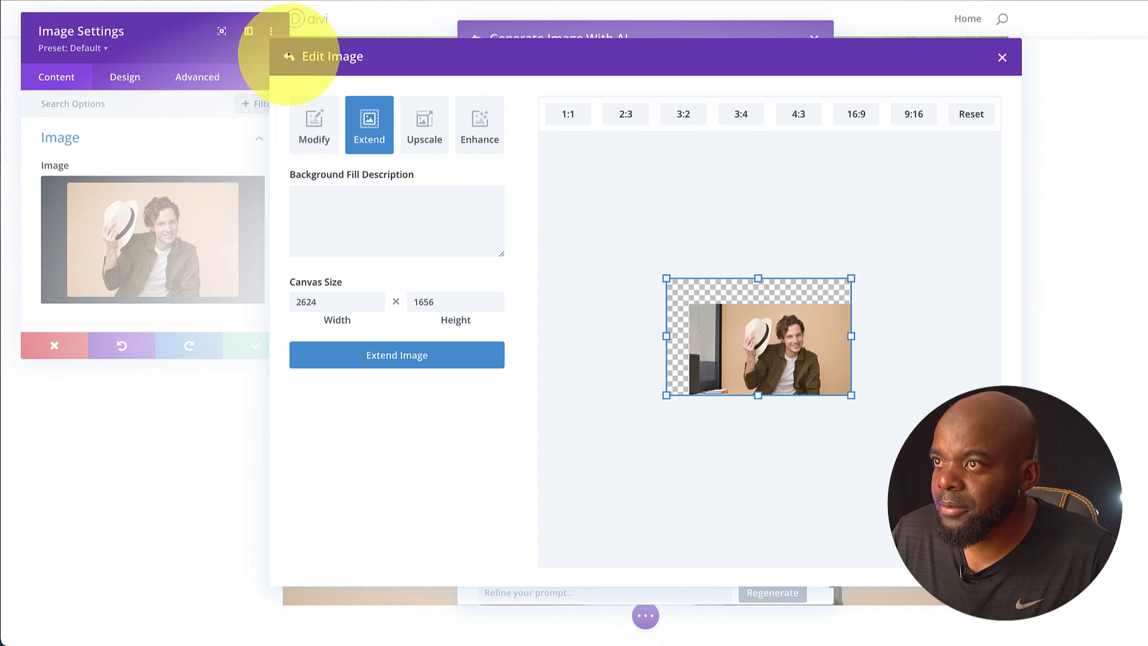
pyautogui.click(289, 56)
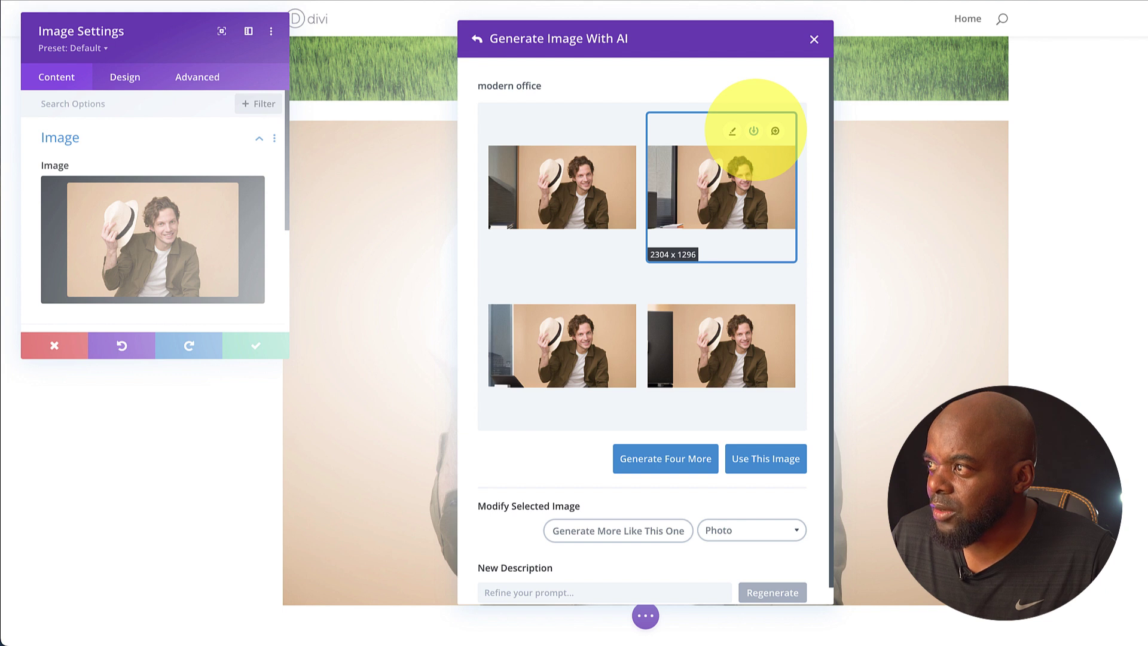
pyautogui.click(753, 131)
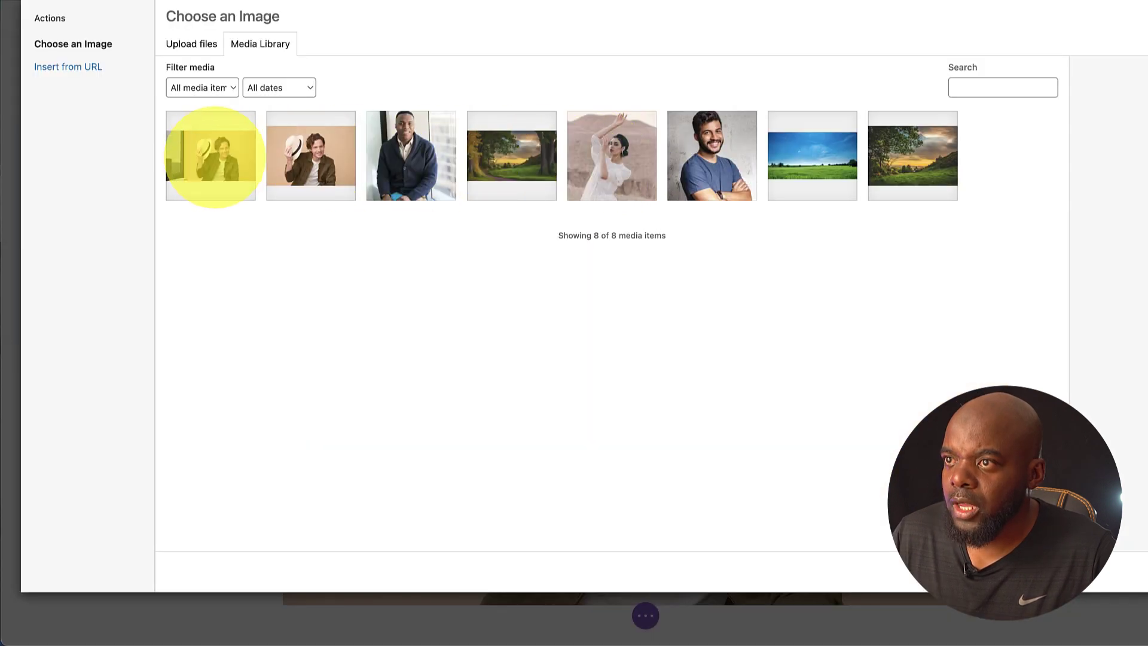
# Insert the office-extended hat-man photo from the Media Library onto the page
pyautogui.click(213, 156)
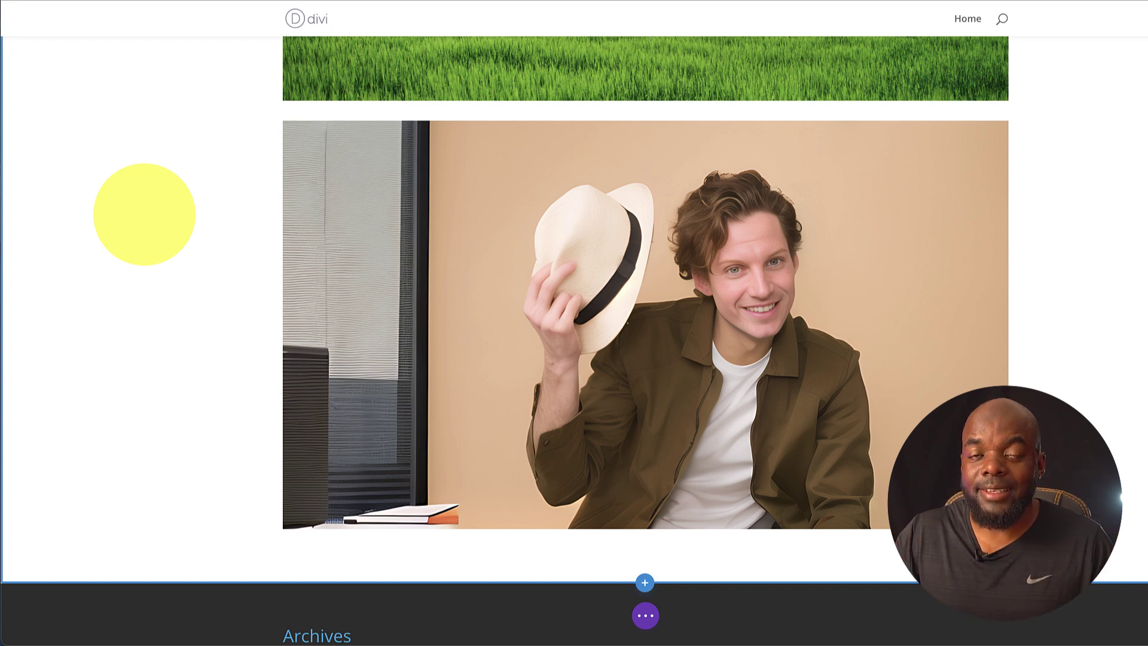
pyautogui.scroll(5, 633, 328)
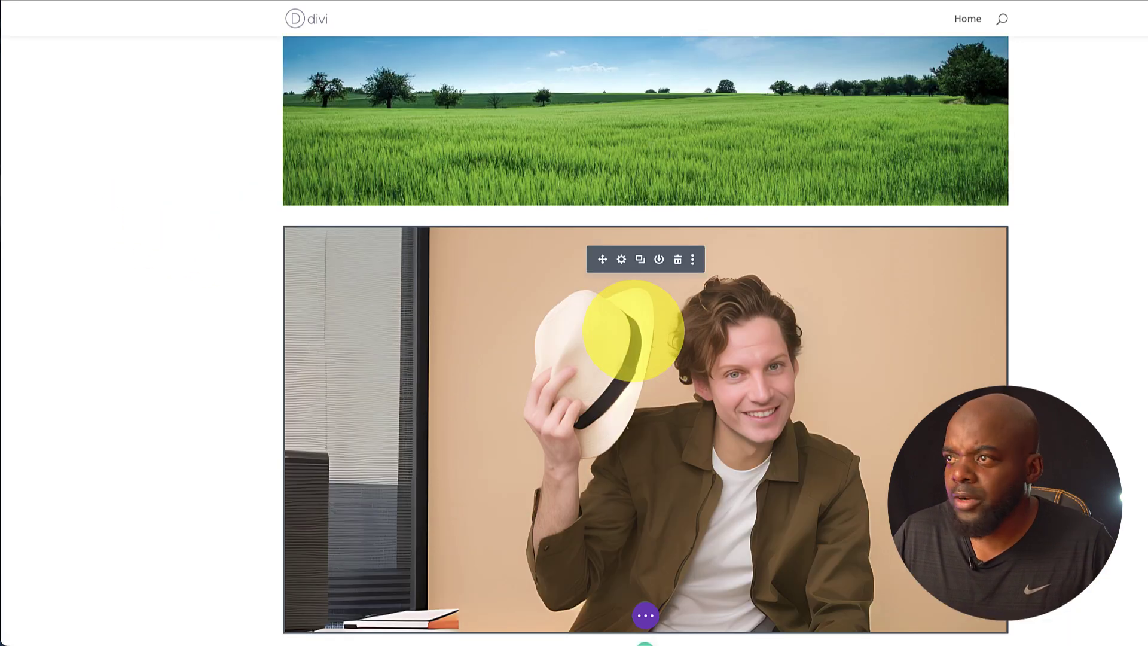
pyautogui.scroll(6, 633, 329)
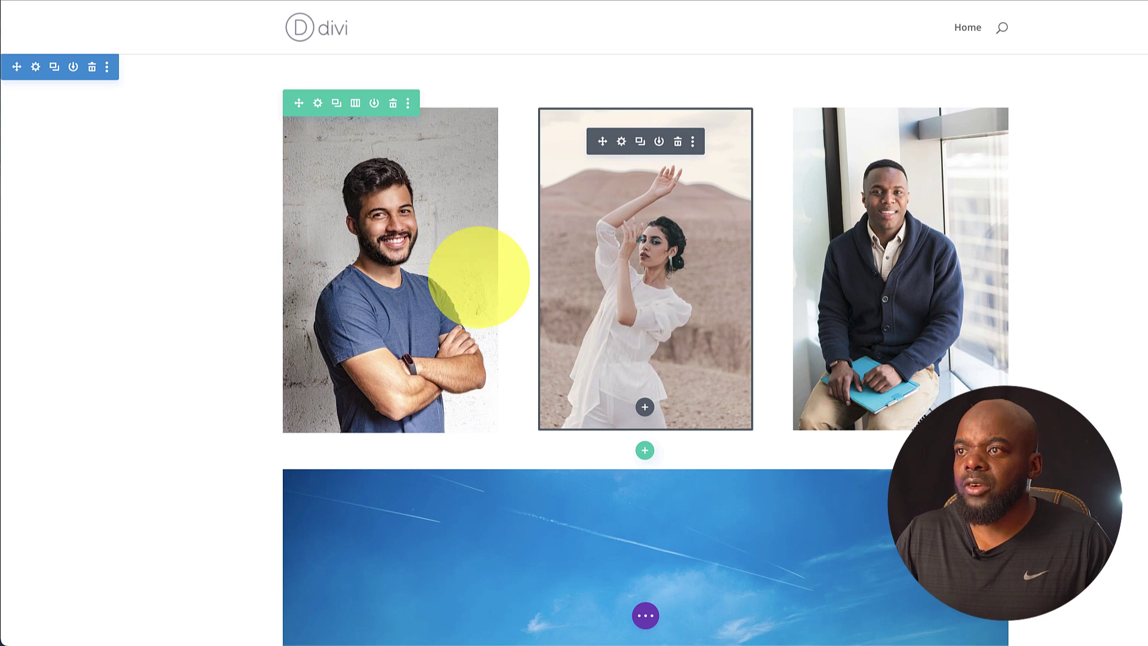